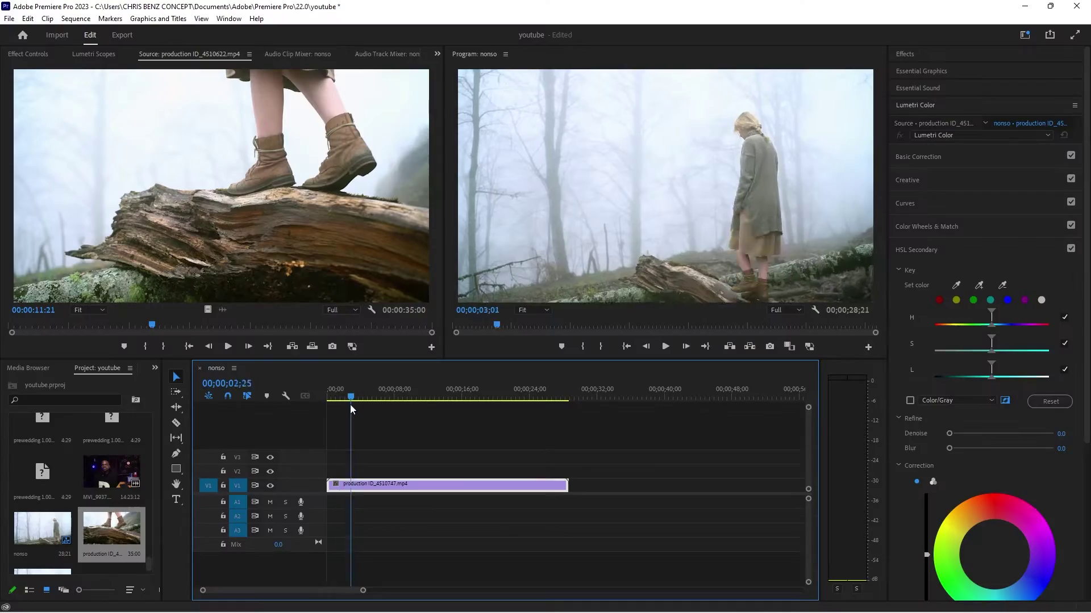
Step: Scrub through the forest clip to review the footage, and display its effect settings
drag(350, 405, 507, 398)
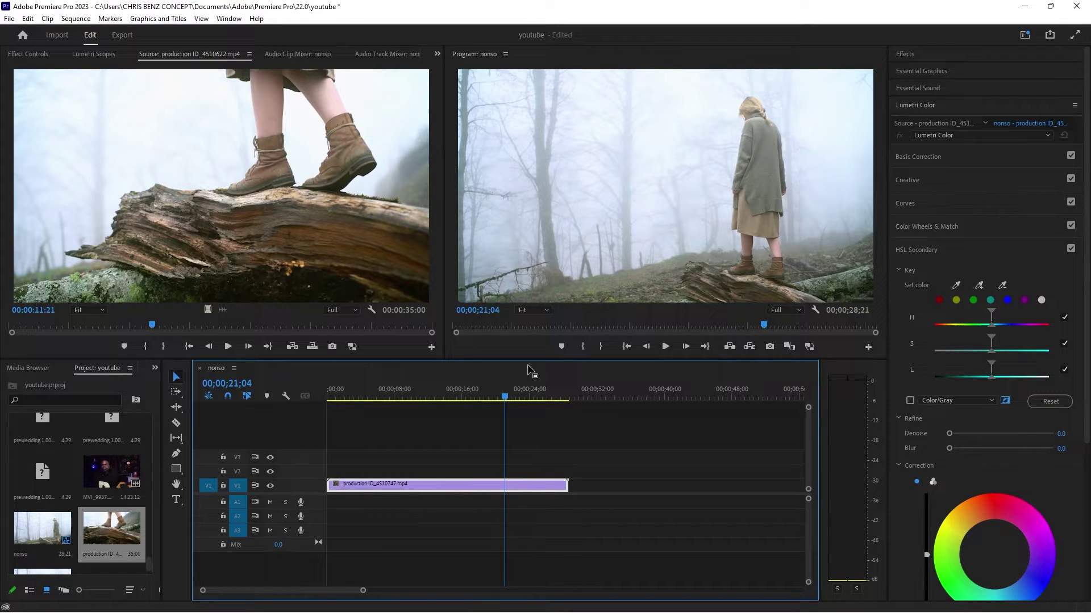
mouse_move(488, 396)
mouse_down()
mouse_move(397, 410)
mouse_move(434, 397)
mouse_move(397, 400)
mouse_move(437, 387)
mouse_move(472, 389)
mouse_up()
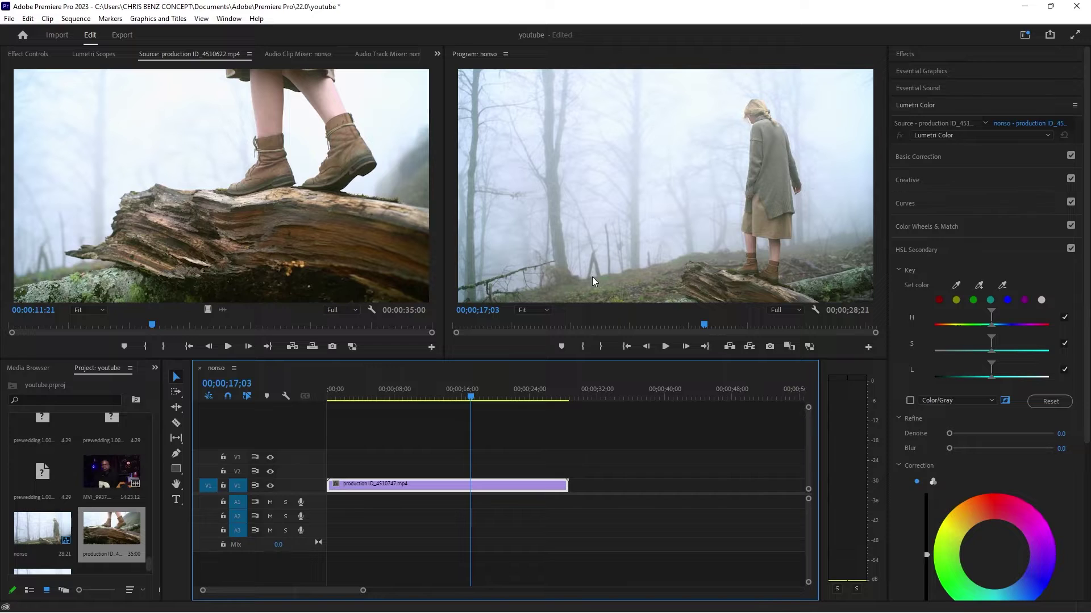
click(43, 54)
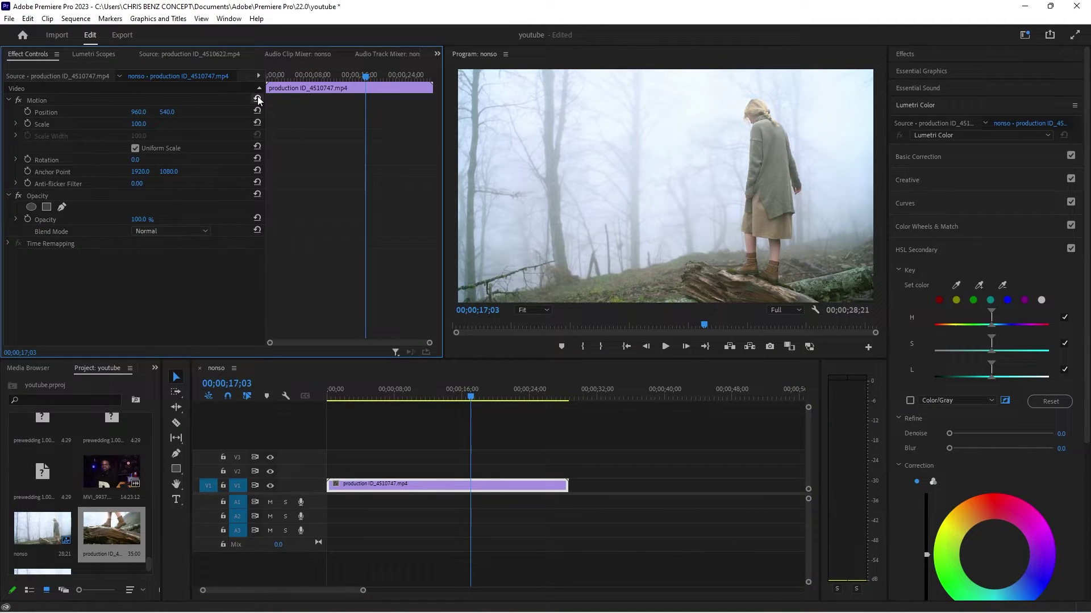
click(922, 107)
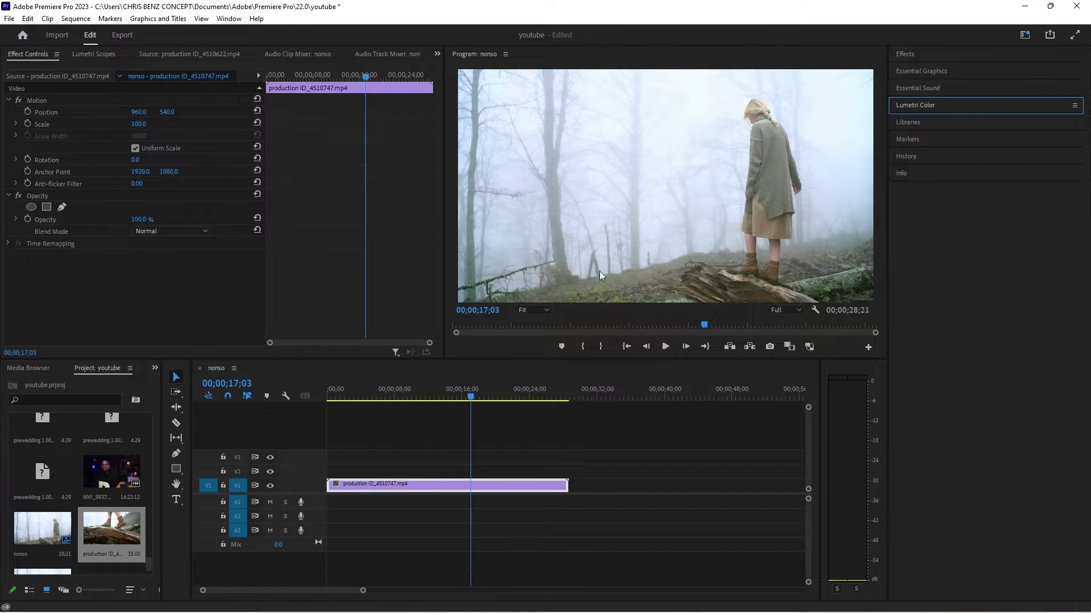
click(913, 104)
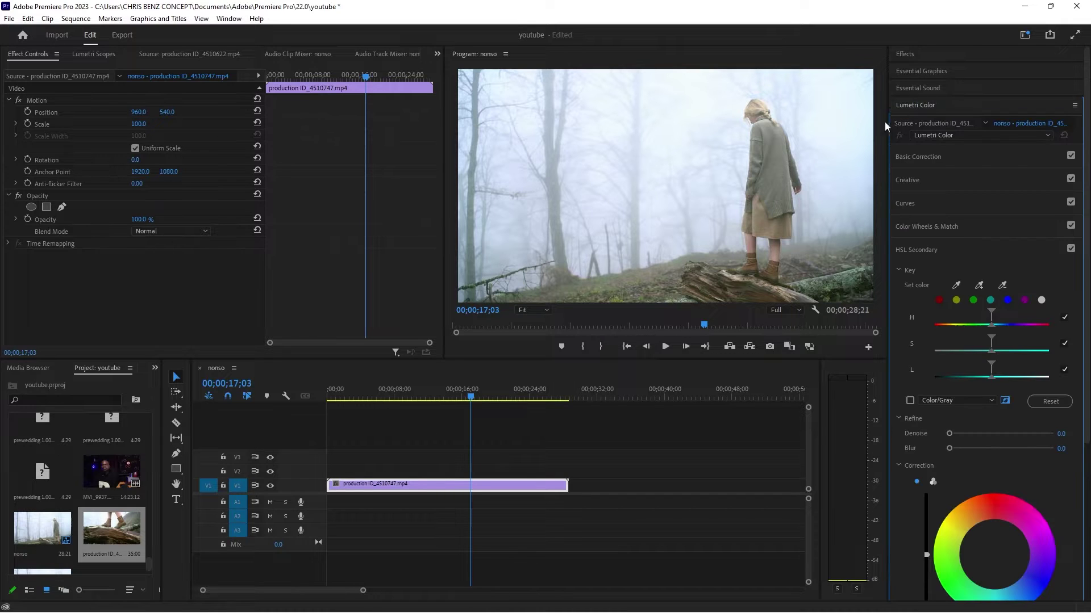
Step: Create a 1920 × 1080 adjustment layer and place it on V2, extended over the full length of the forest clip
right_click(107, 380)
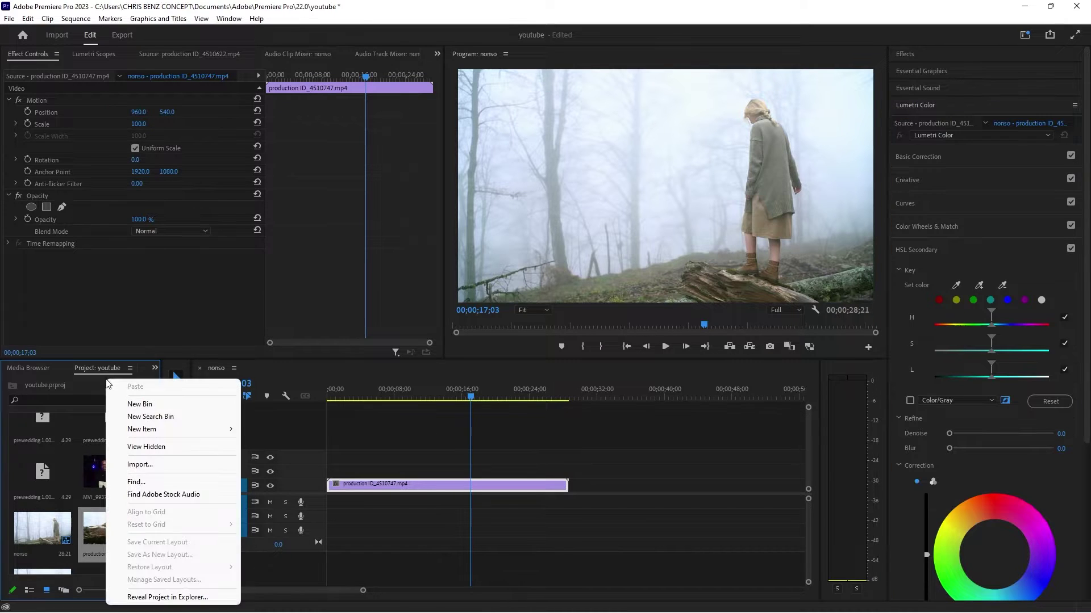
right_click(85, 386)
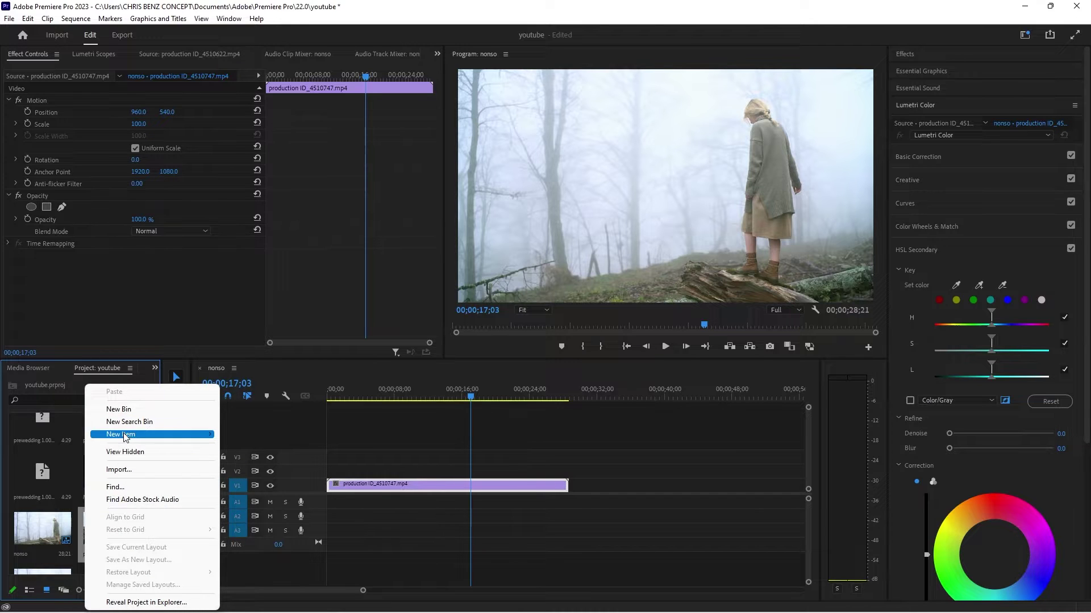
mouse_move(125, 435)
click(270, 475)
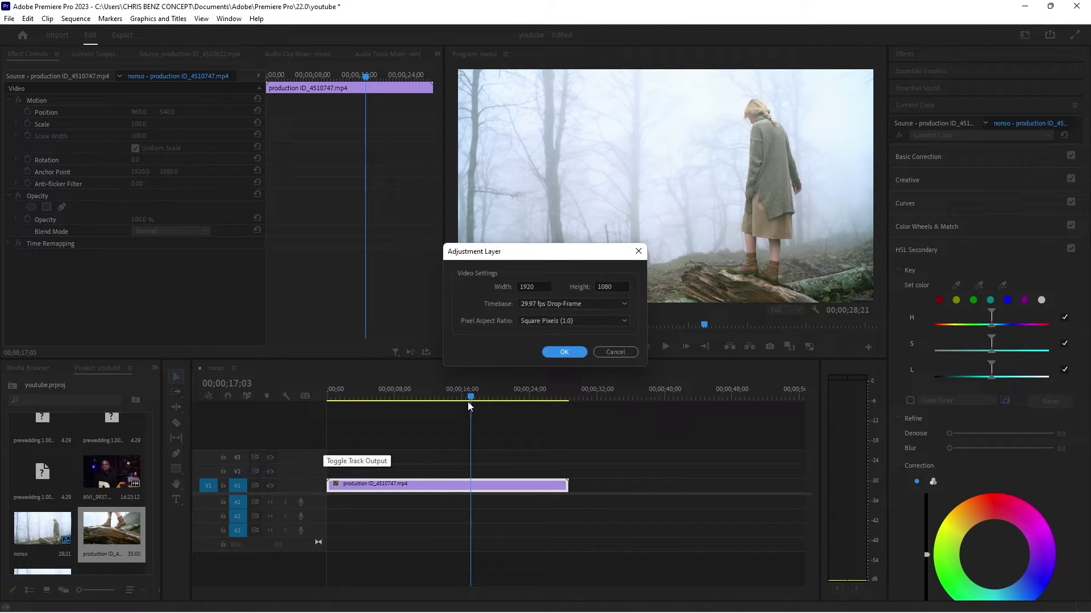
click(563, 352)
drag(126, 541, 567, 461)
Step: Set the adjustment layer's basic correction to Contrast 60.9, Highlights -82.6, Whites 1.1 and Blacks -33.7
click(465, 397)
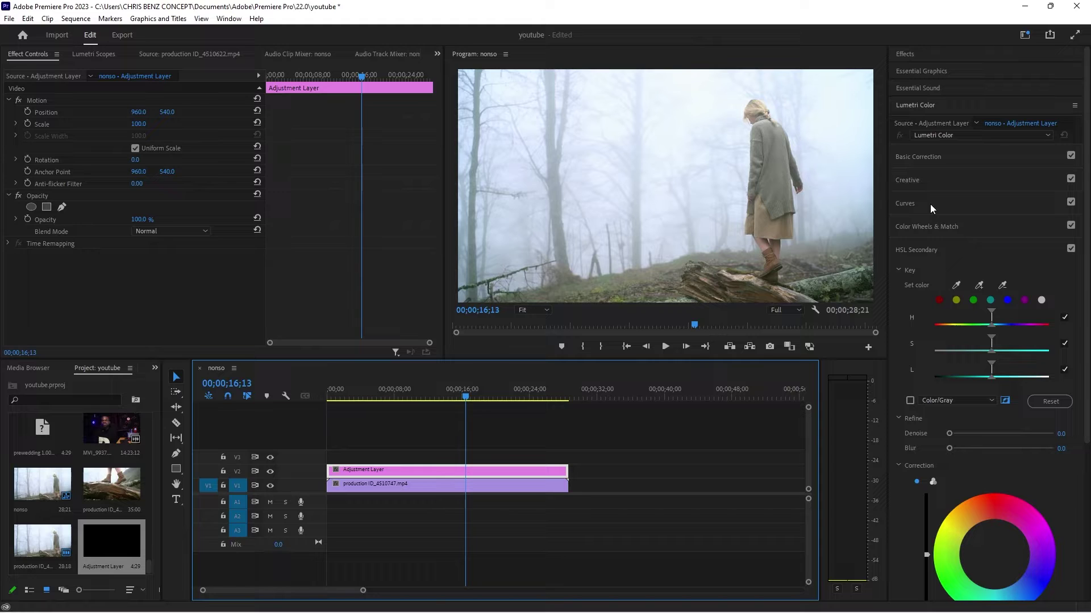
click(938, 162)
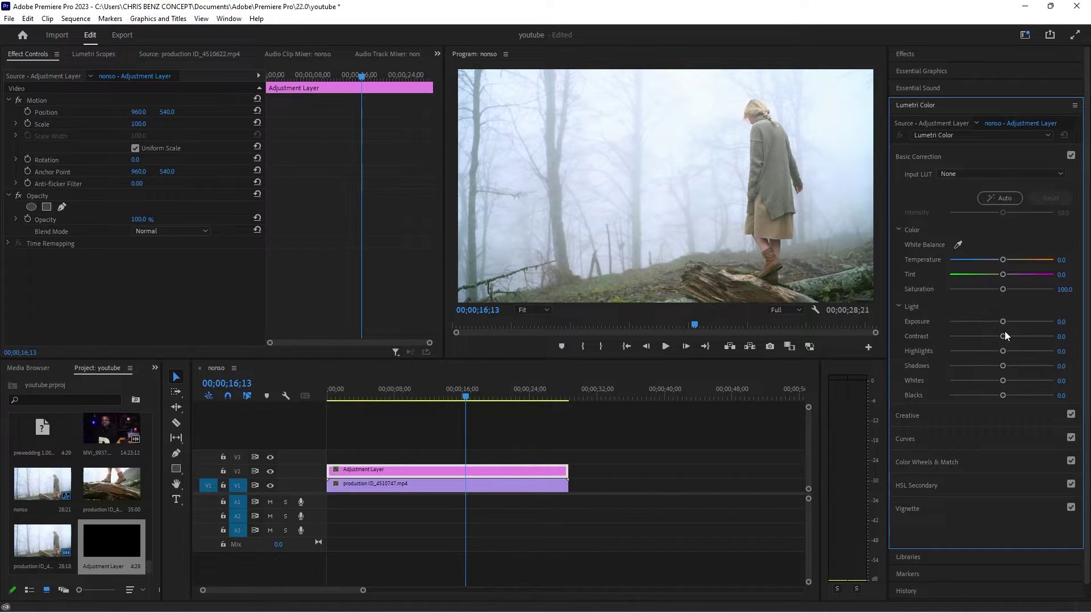
drag(1003, 336, 1020, 335)
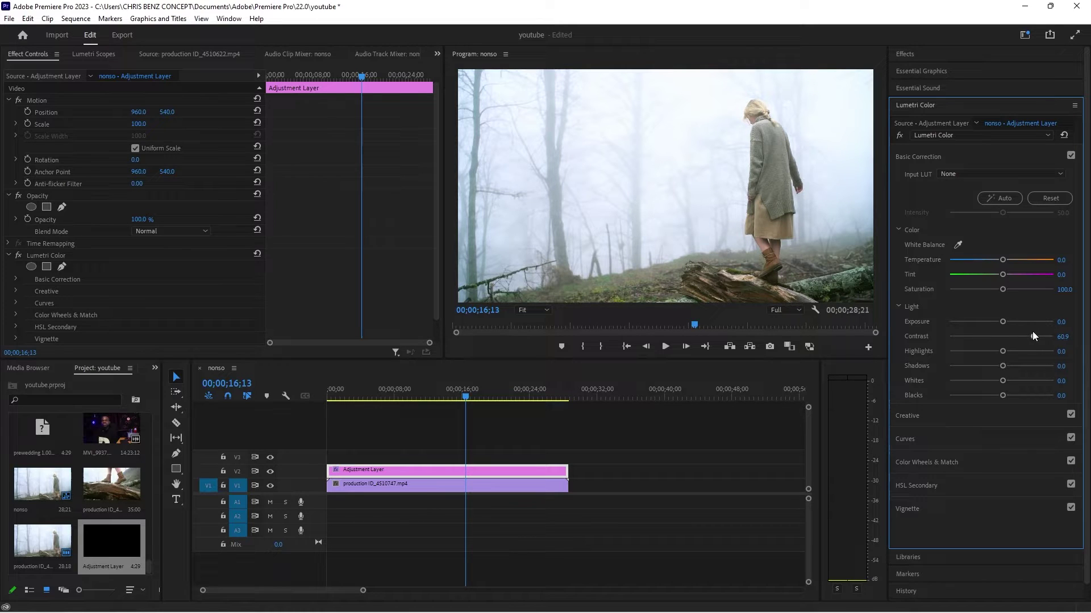
drag(979, 351, 952, 356)
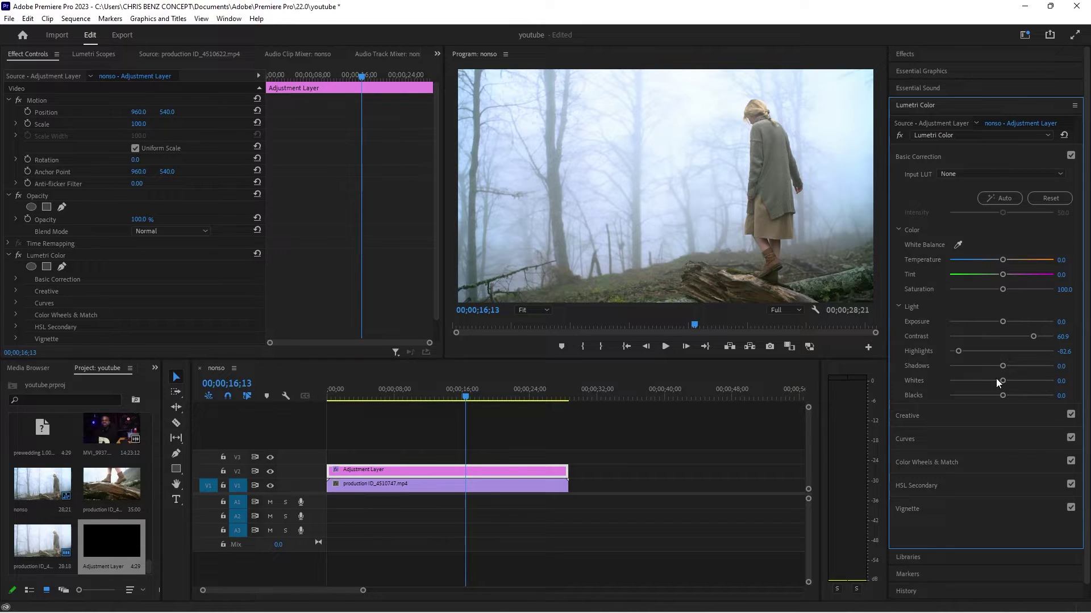
click(981, 381)
drag(982, 382, 1002, 382)
click(995, 395)
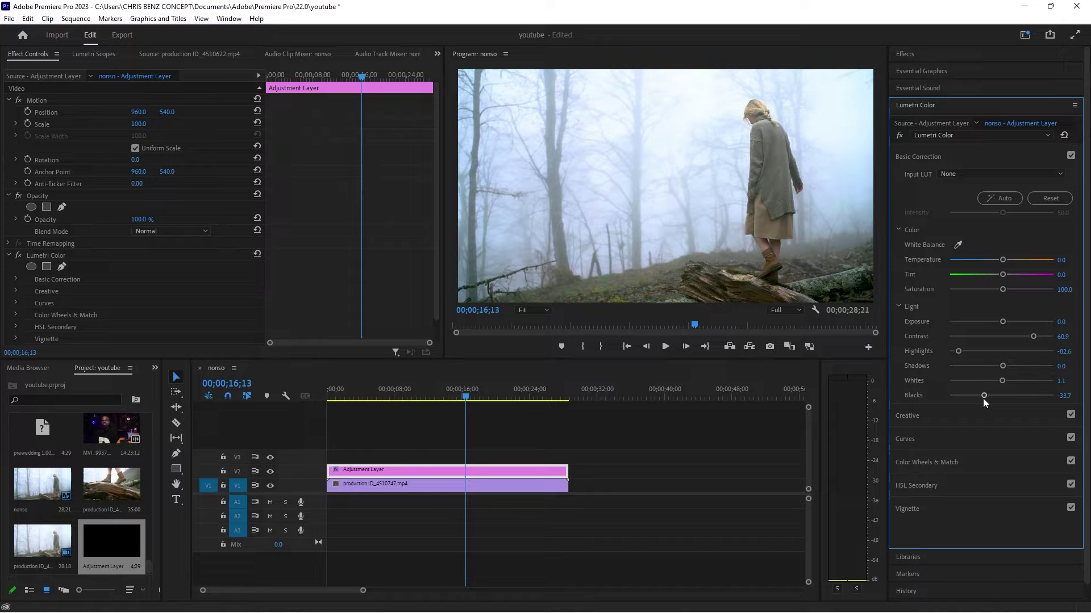
Step: Raise the adjustment layer's creative Vibrance to about 73 and add slight sharpening
click(965, 414)
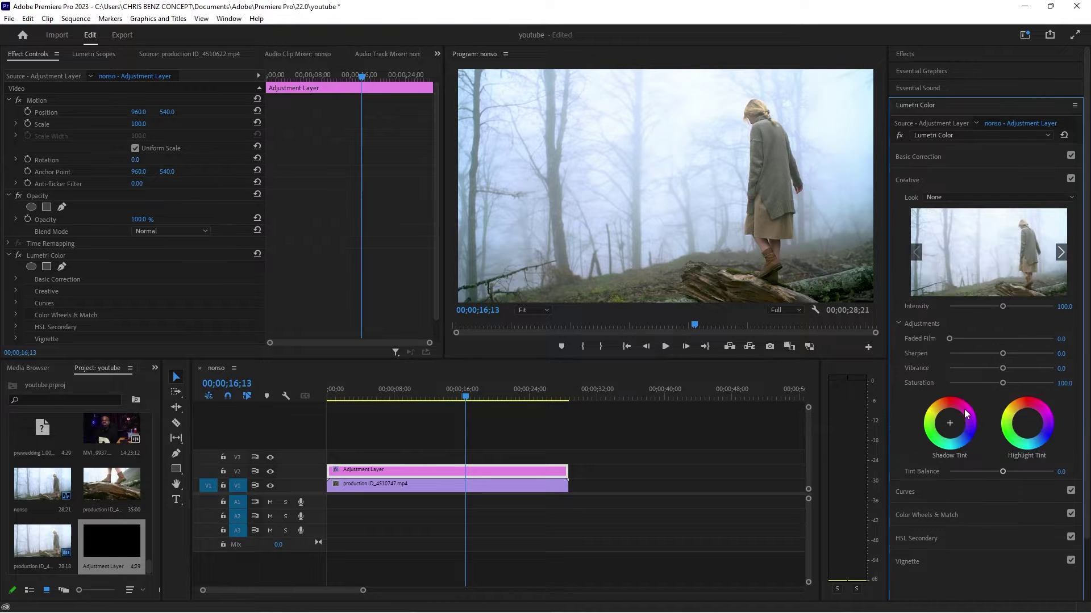
drag(1002, 369, 1027, 362)
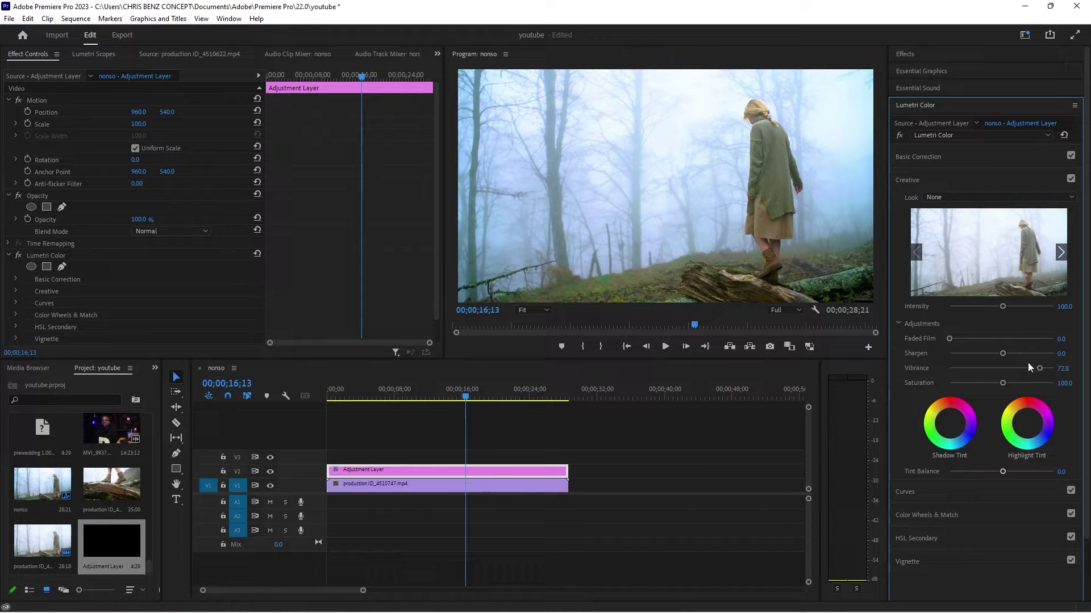
click(1012, 353)
Step: Cool the adjustment layer's grade with Temperature -35.9 and Tint -14.1, and lower Shadows to -31.5
click(949, 156)
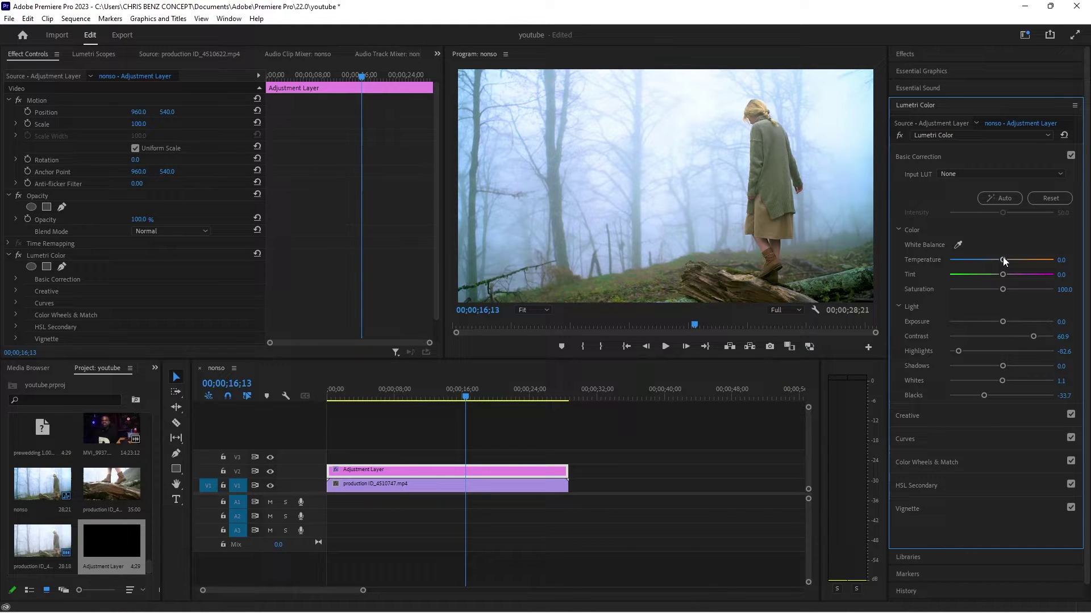
drag(1003, 257, 1000, 257)
drag(996, 257, 990, 261)
drag(1000, 275, 994, 279)
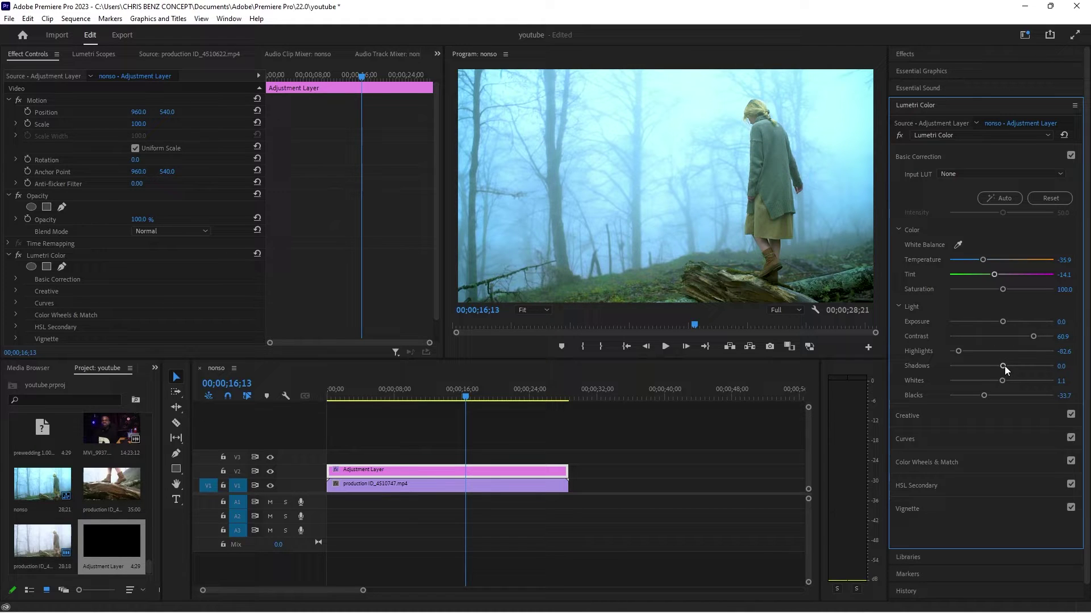
drag(1000, 366, 983, 369)
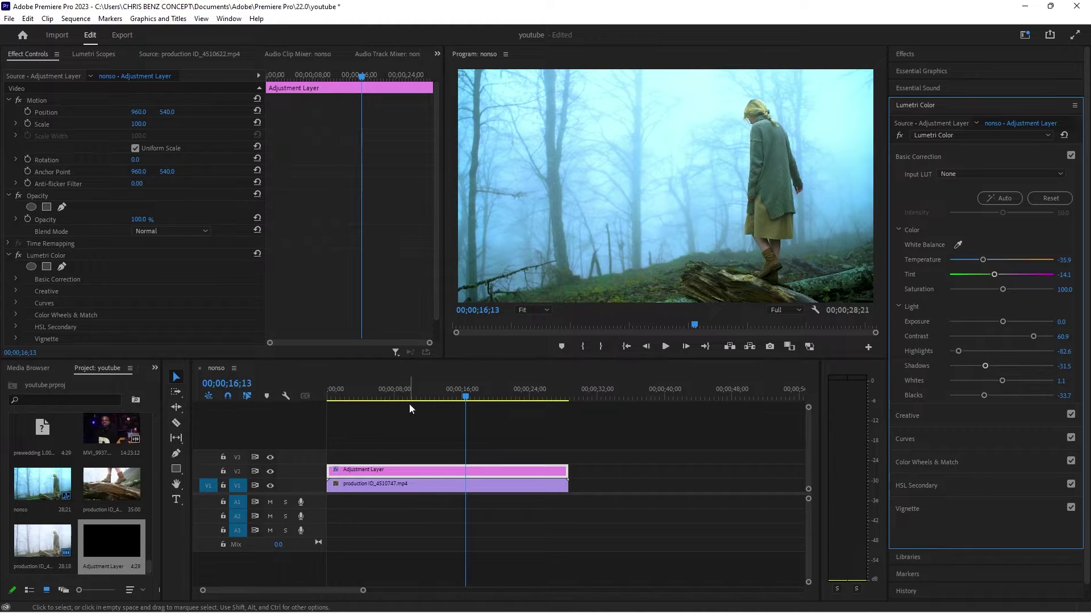
Step: Compare another frame of the clip with and without the V2 adjustment layer's grade
mouse_move(427, 394)
mouse_down()
mouse_move(449, 391)
mouse_move(421, 395)
mouse_move(431, 393)
mouse_up()
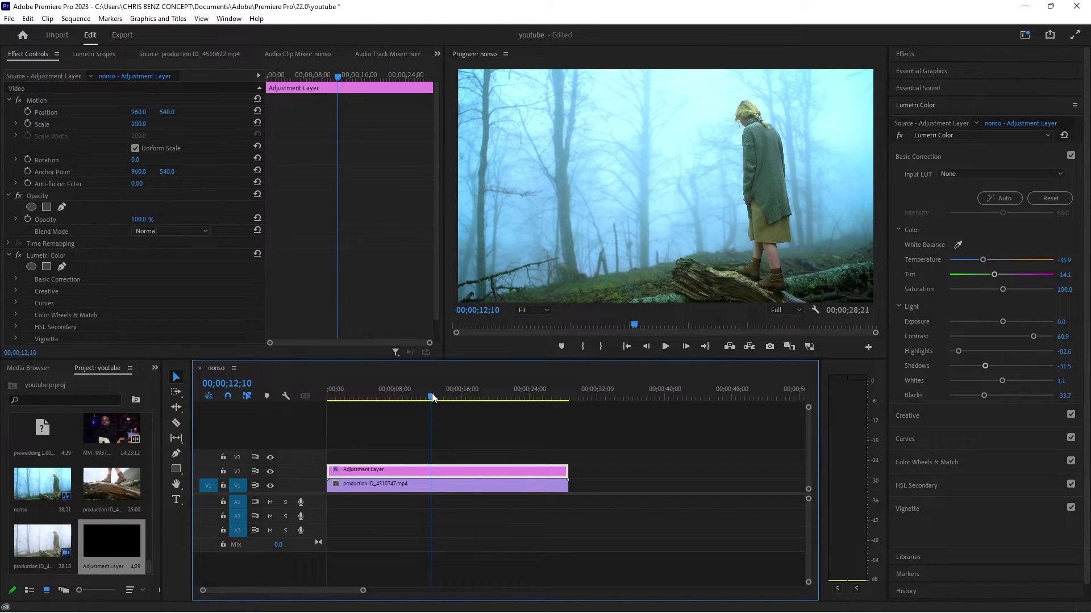
click(271, 472)
click(271, 472)
Step: Add shadow, midtone and highlight points to the master RGB curve, pulling the shadows slightly and the highlights further below the diagonal
click(949, 441)
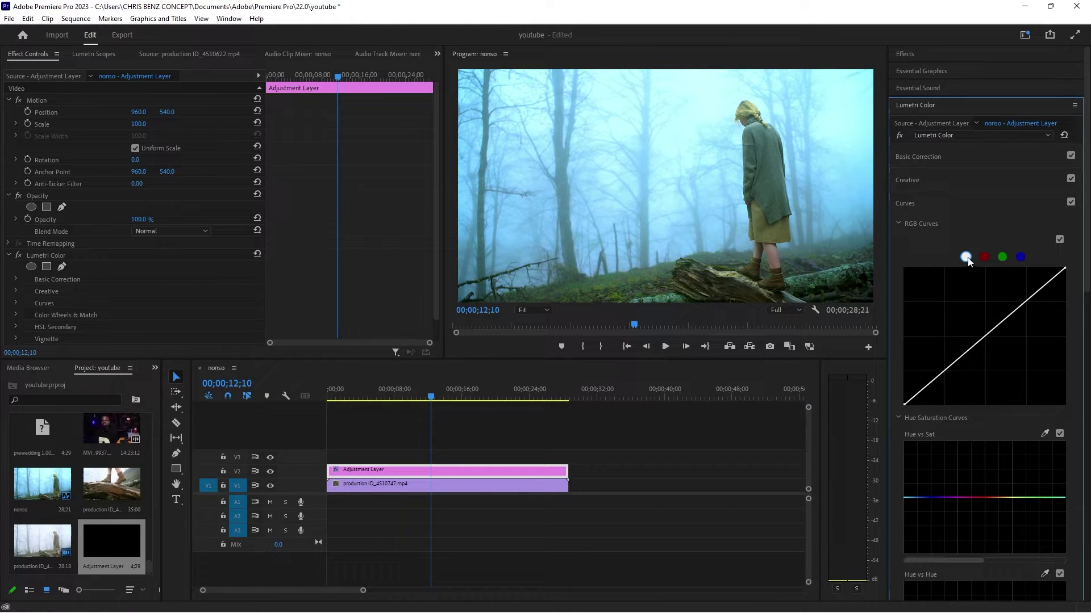
click(938, 376)
click(985, 335)
click(1027, 301)
drag(940, 375, 942, 377)
drag(986, 337, 986, 334)
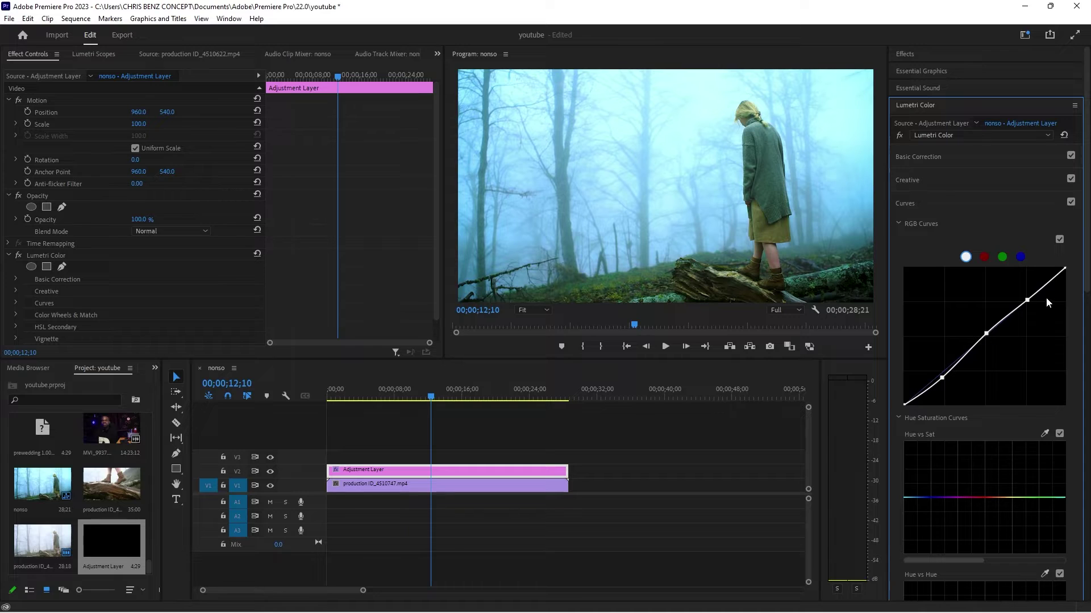
drag(1028, 301, 1041, 305)
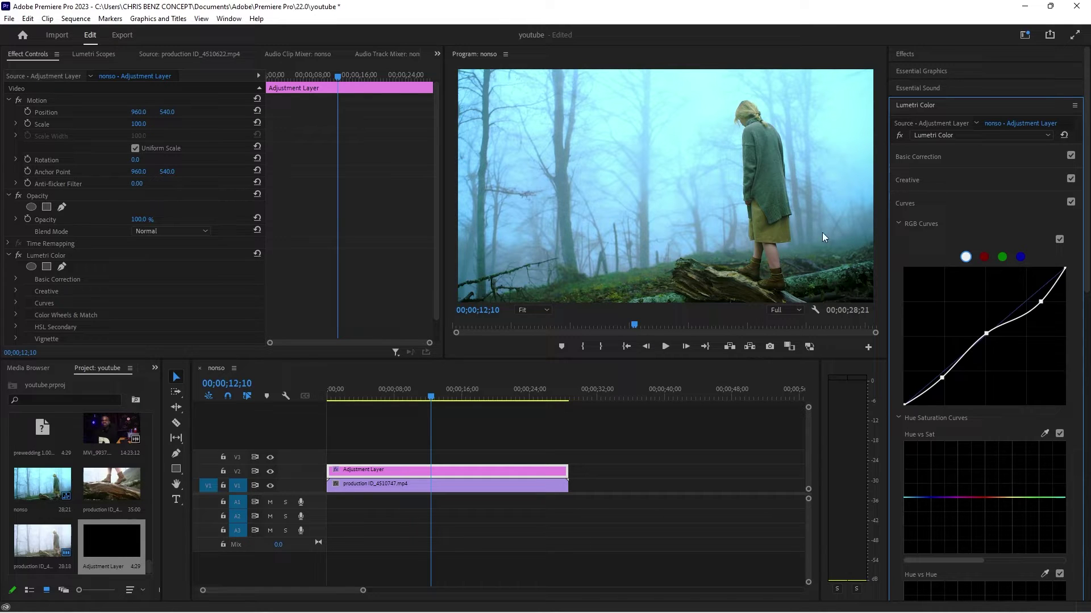
Step: Switch the RGB curves off and on to compare the image with and without the curve adjustment
click(1059, 238)
click(1058, 237)
click(1058, 238)
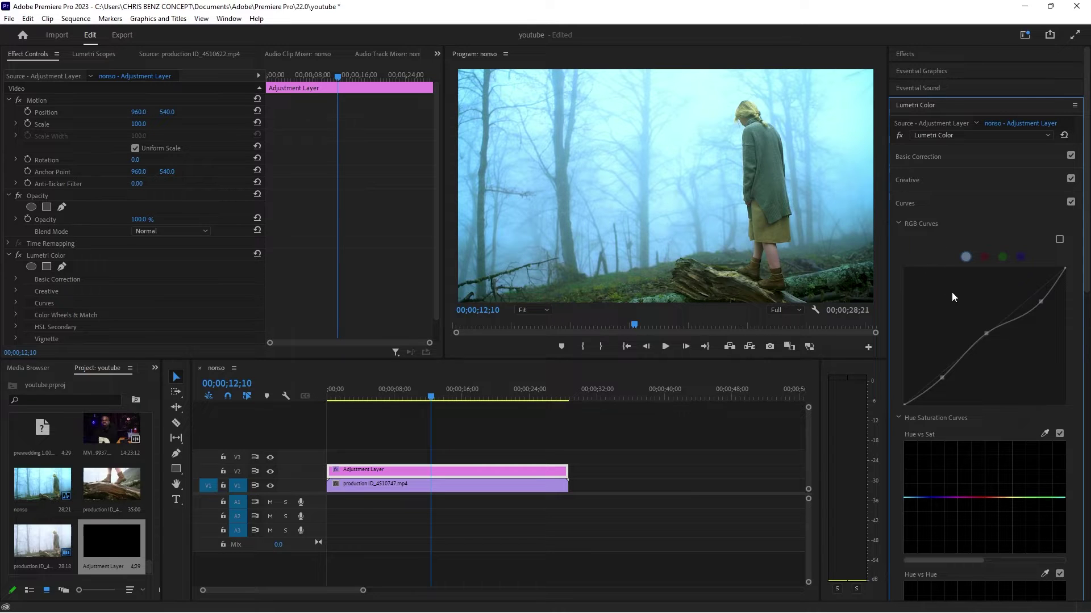
click(1059, 240)
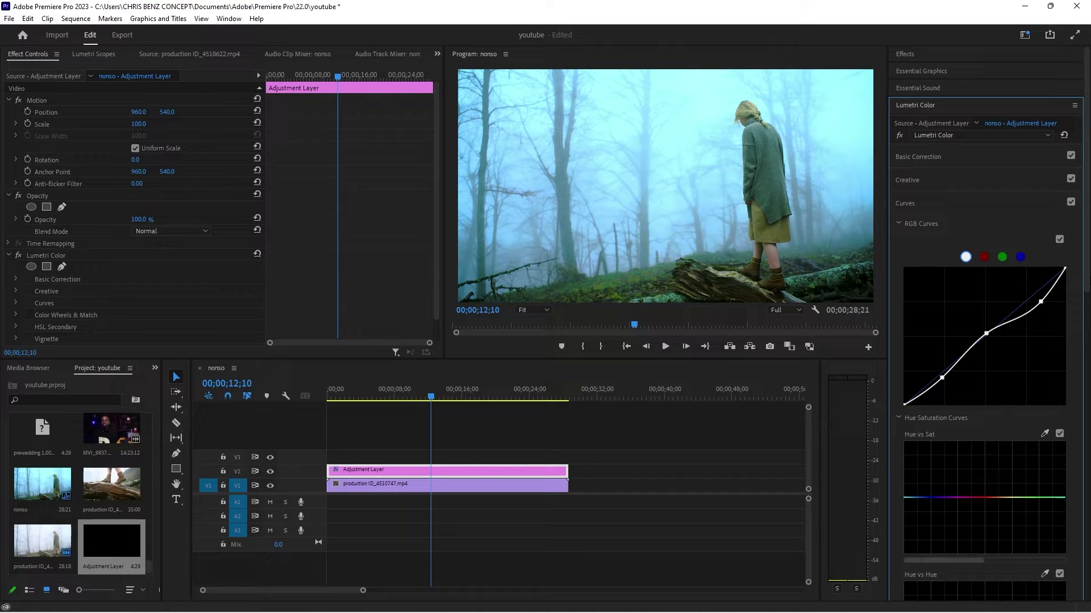
Step: Create a second 1920 × 1080 adjustment layer and place it on V3, extended over the full length of the clip
drag(1087, 267, 1089, 329)
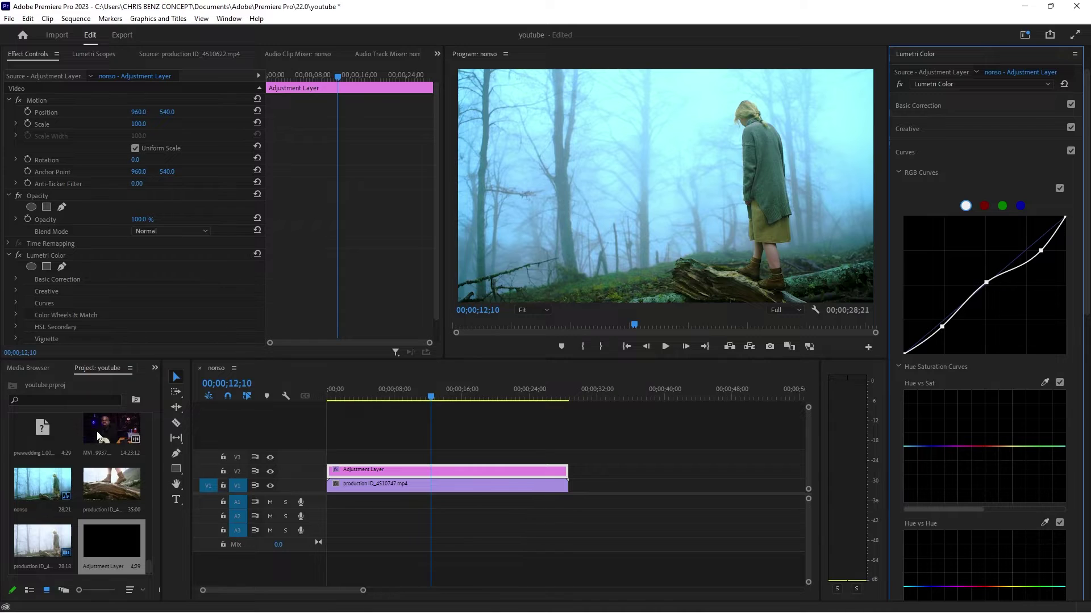
right_click(105, 387)
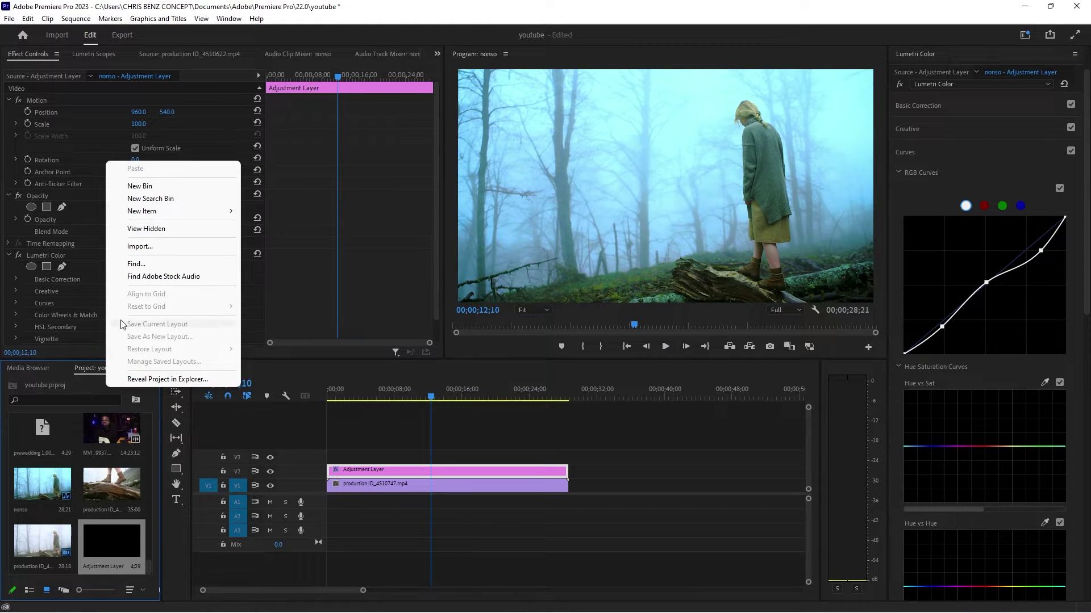
mouse_move(177, 212)
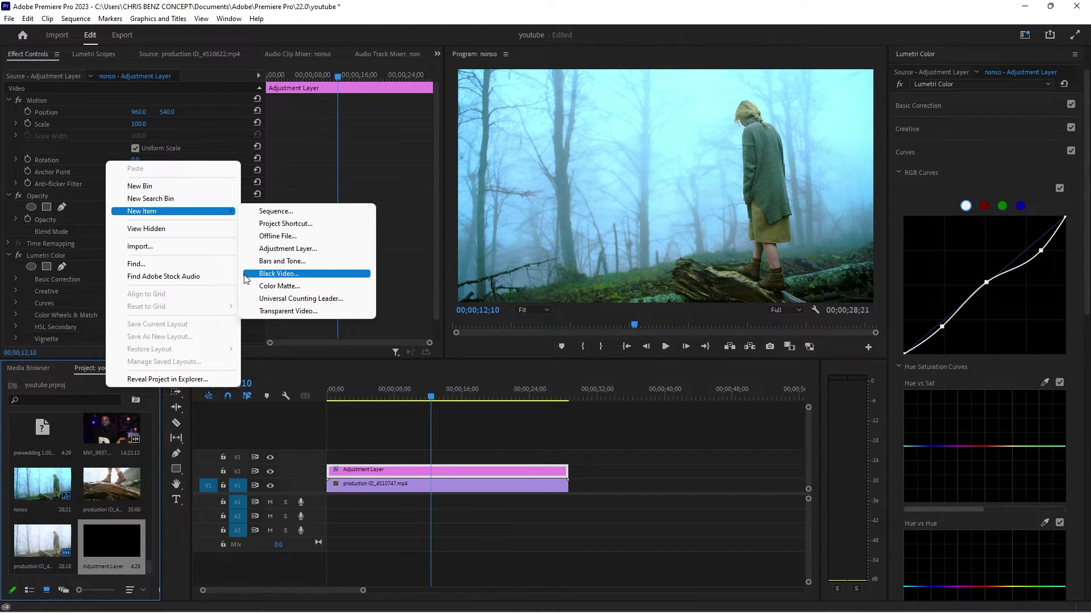
click(270, 250)
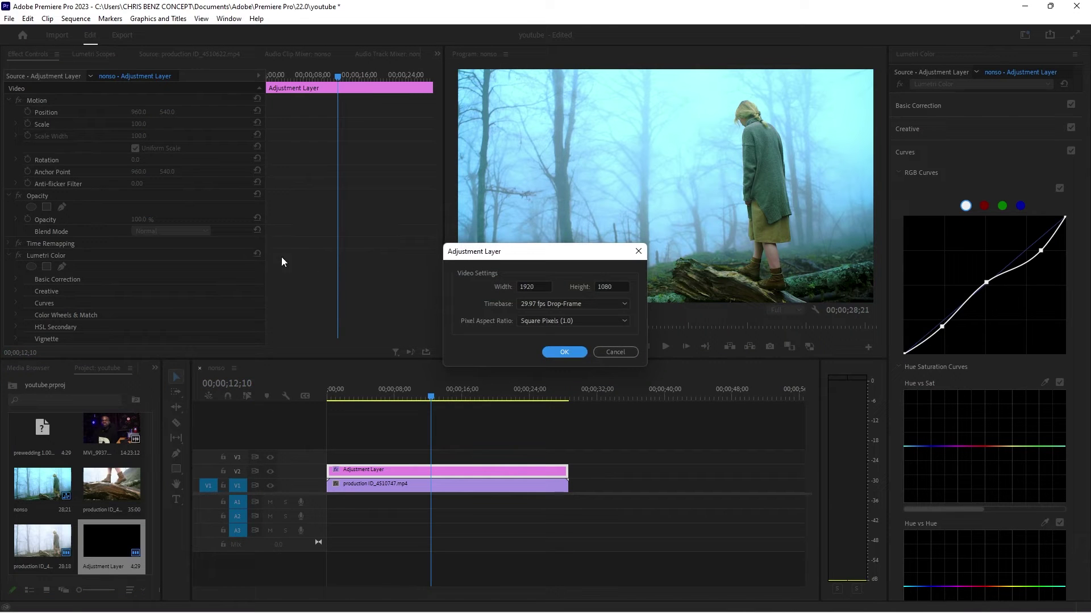
click(561, 352)
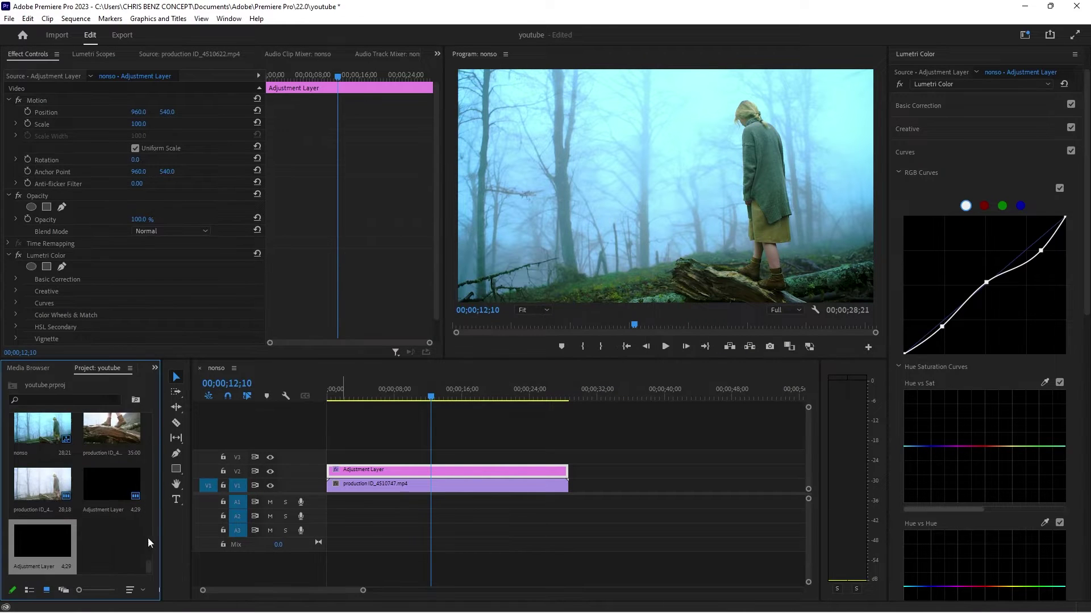
drag(37, 554, 567, 462)
click(511, 457)
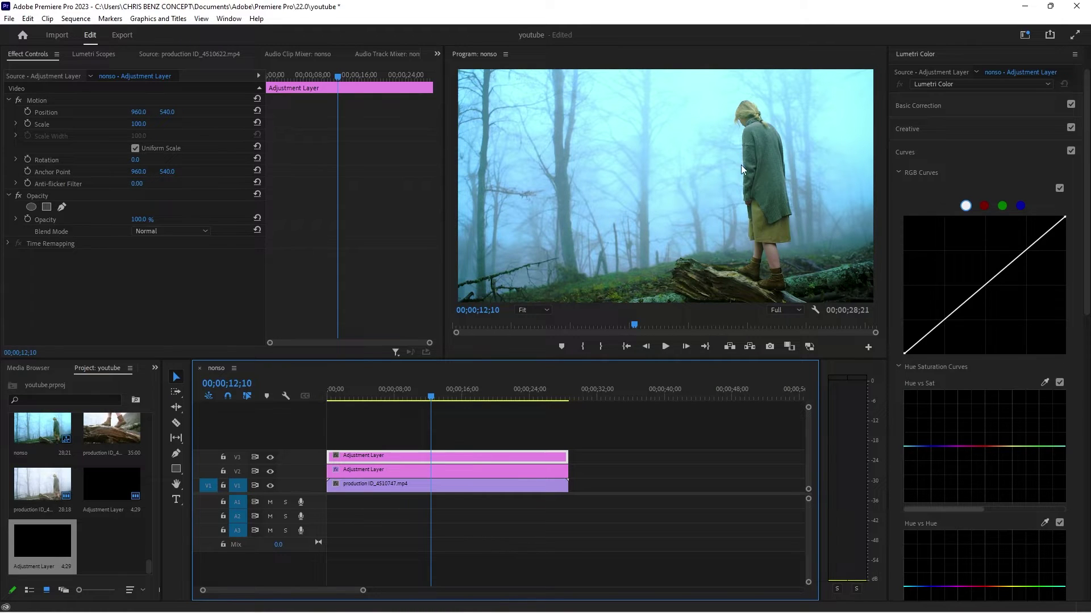
Step: Sample the coat's green for the Hue vs Sat curve on the V3 adjustment layer, and raise the middle point to boost its saturation
scroll(1029, 220, down, 5)
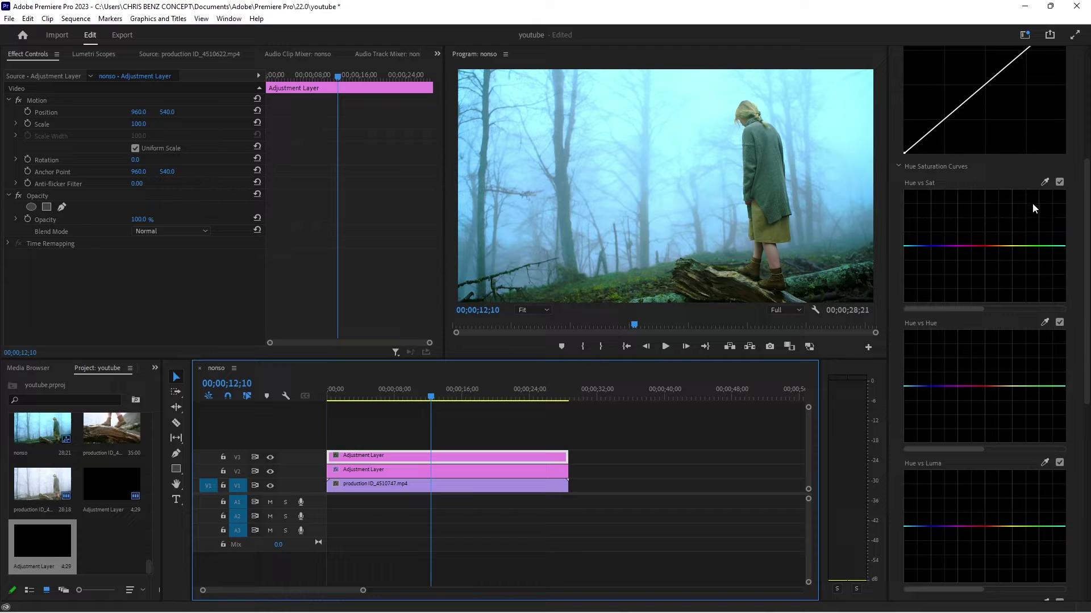
click(1044, 183)
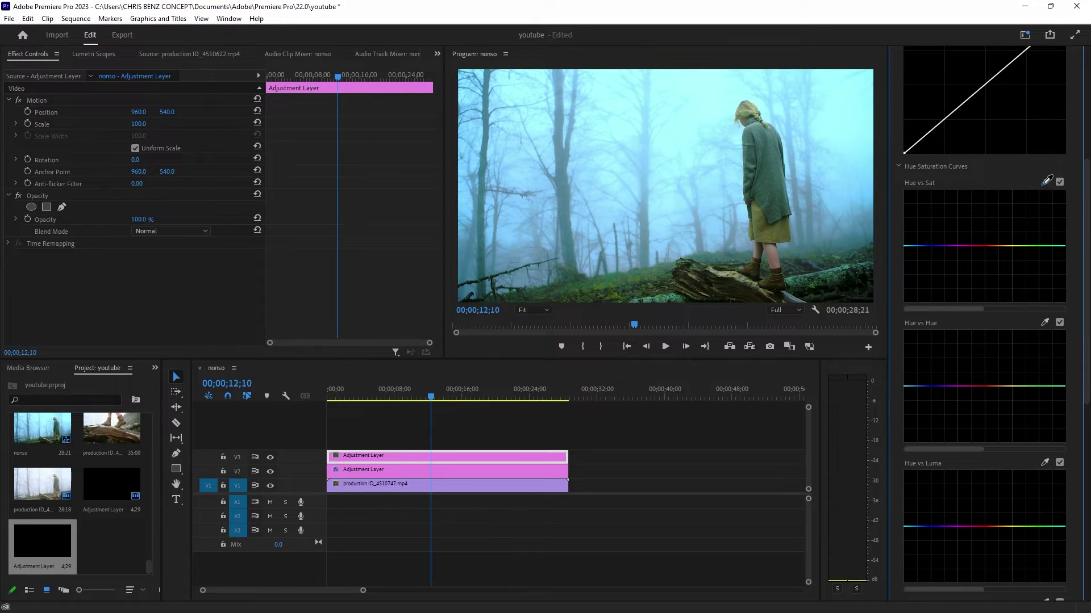
click(770, 159)
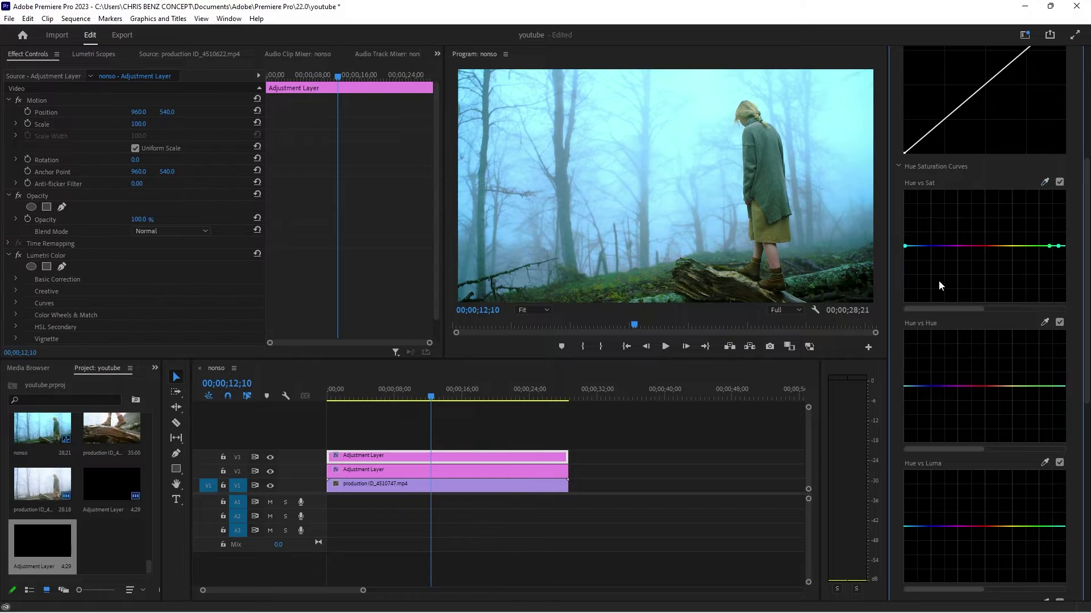
drag(933, 308, 1008, 305)
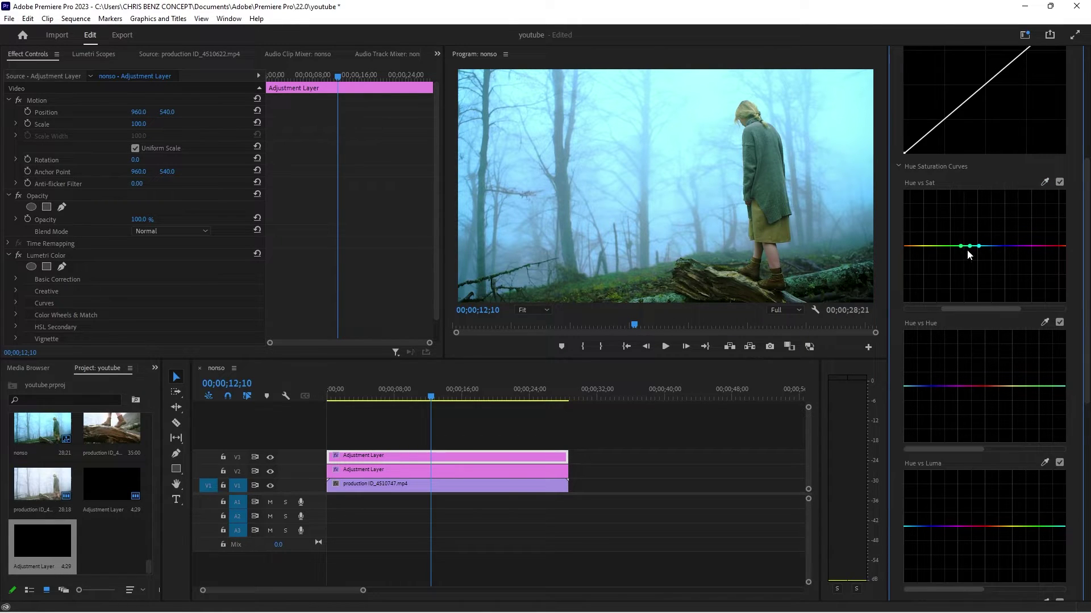
mouse_move(970, 246)
mouse_down()
mouse_move(969, 195)
mouse_move(969, 234)
mouse_up()
click(969, 233)
drag(968, 231, 970, 231)
Step: Sample the skirt's yellow for the Hue vs Sat curve and raise its middle point to boost the saturation
click(1045, 183)
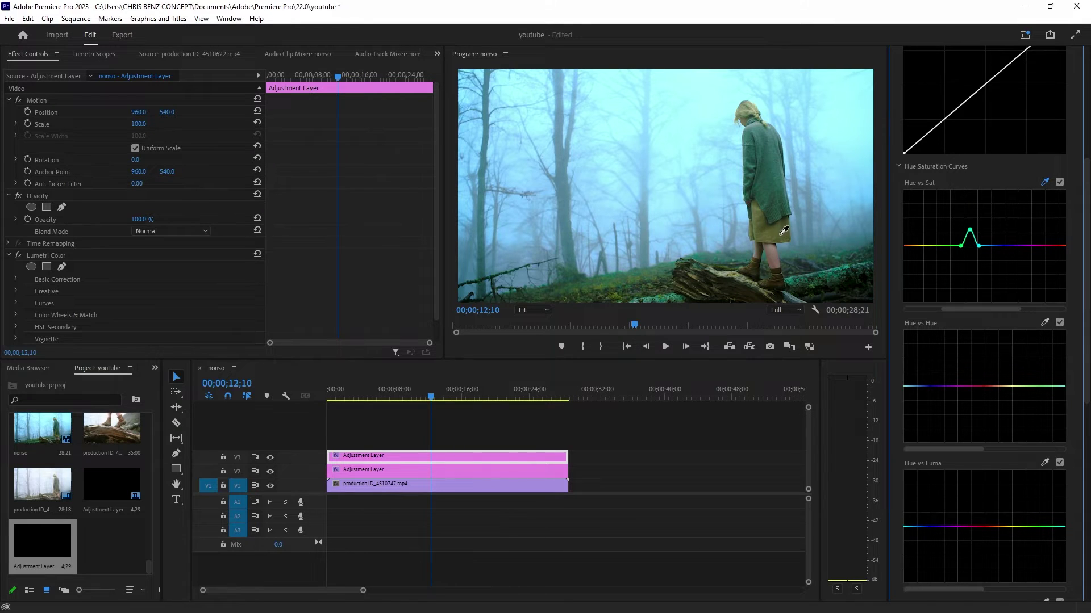
click(758, 215)
drag(937, 245, 935, 224)
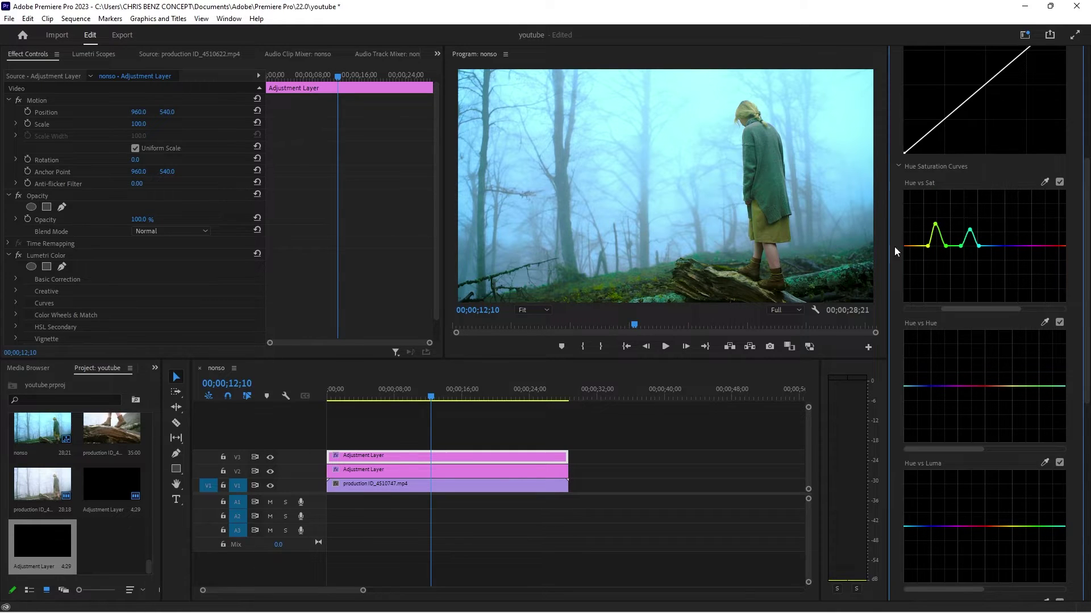
Step: Switch the Hue vs Sat curve off and on to compare the image, and check the frame at 00;00;13;06
click(1059, 182)
click(1058, 181)
mouse_move(448, 392)
mouse_down()
mouse_move(560, 387)
mouse_move(408, 400)
mouse_move(440, 382)
mouse_up()
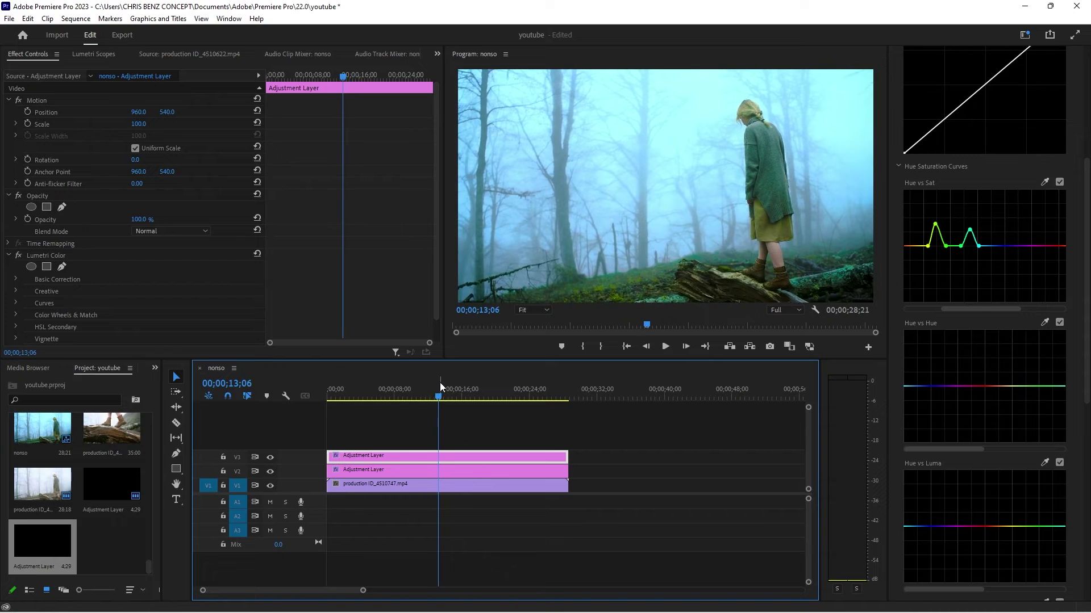
drag(1088, 234, 1088, 262)
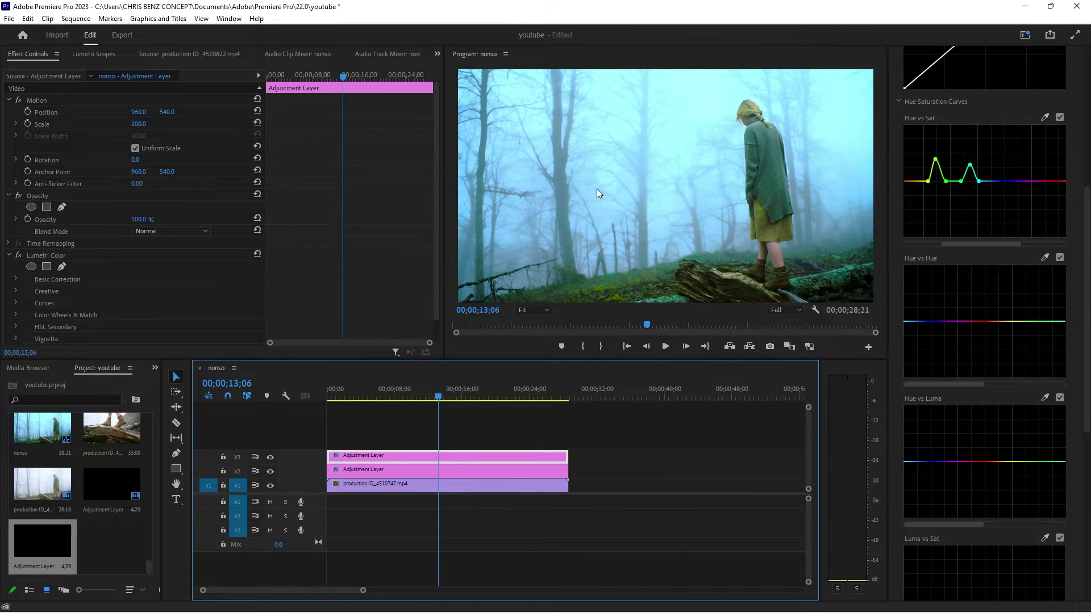
Step: Review the curves on the V2 and V3 adjustment layers, and hide and show V3 to compare its effect
right_click(124, 529)
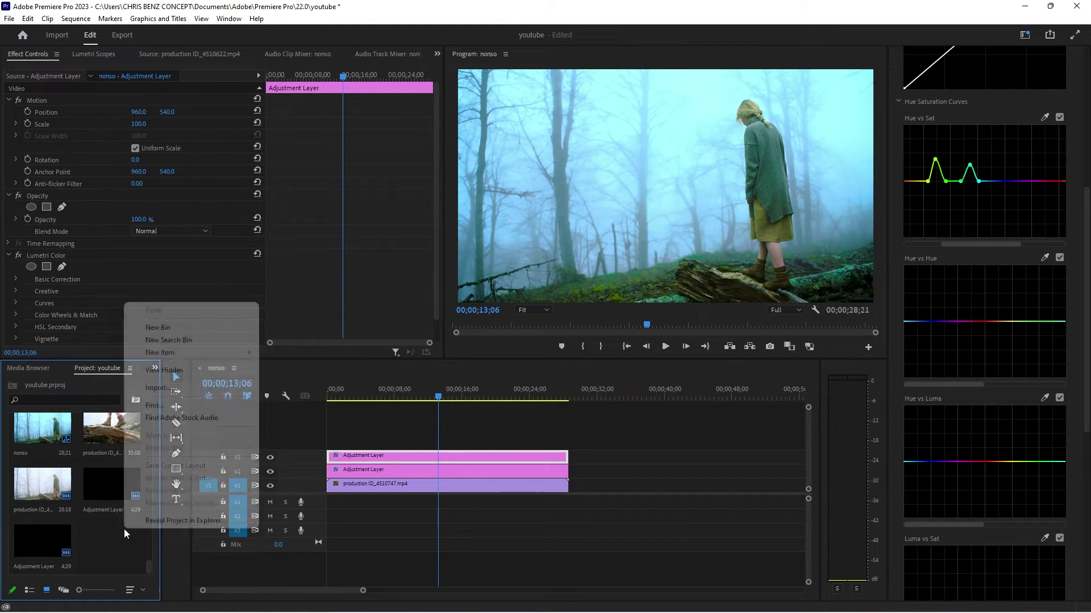
click(358, 460)
scroll(1089, 222, up, 6)
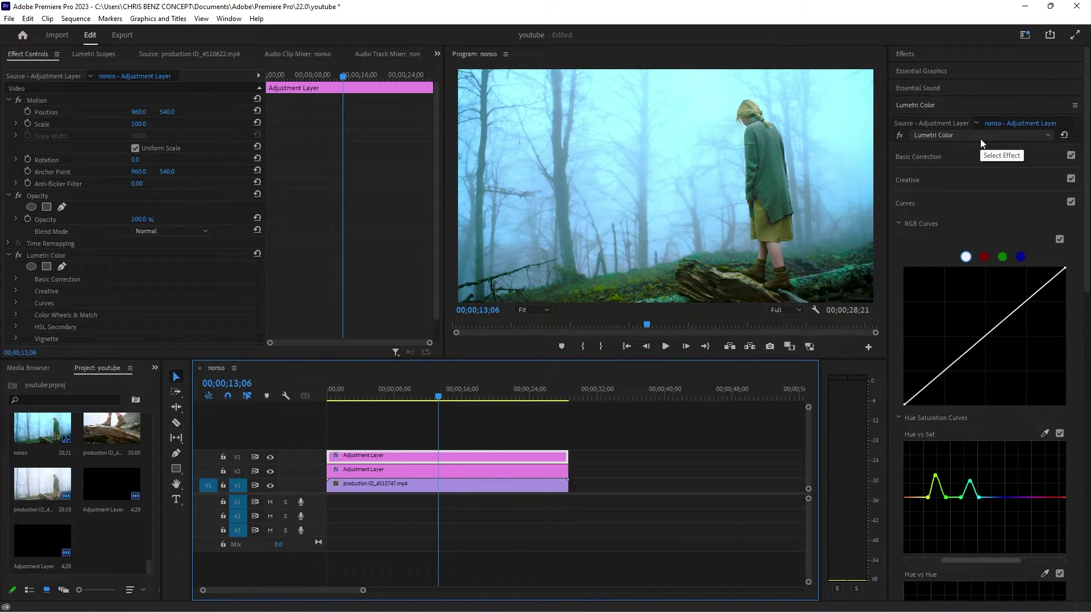
click(516, 469)
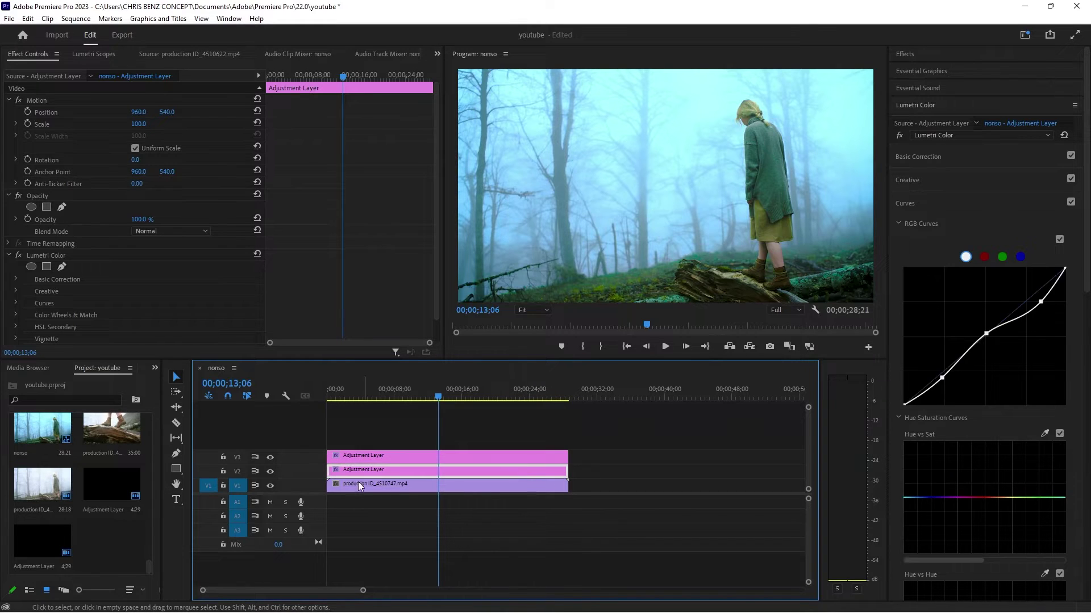
click(270, 472)
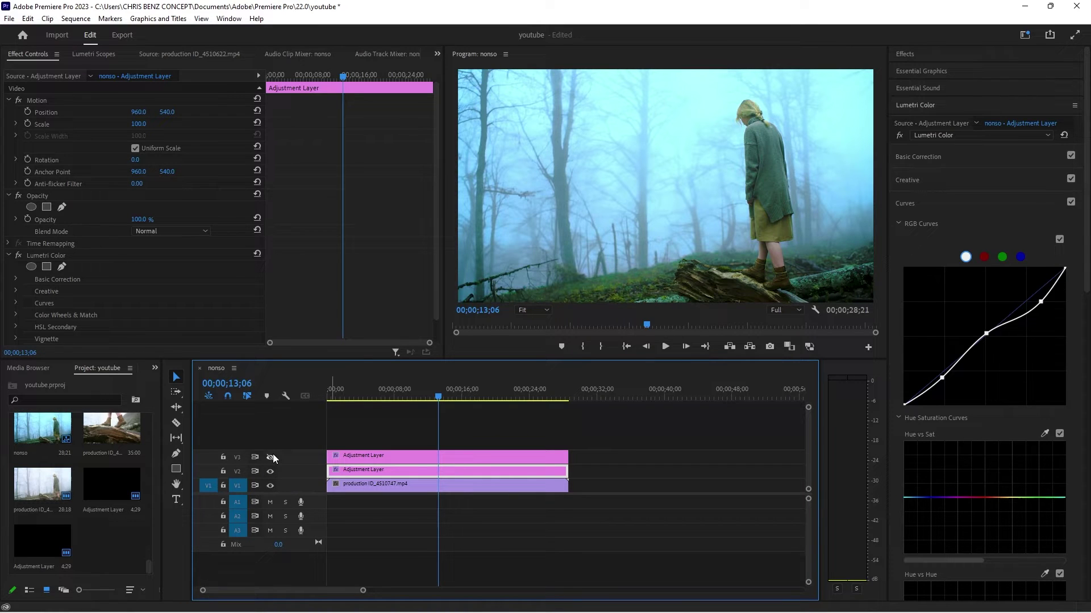
click(271, 458)
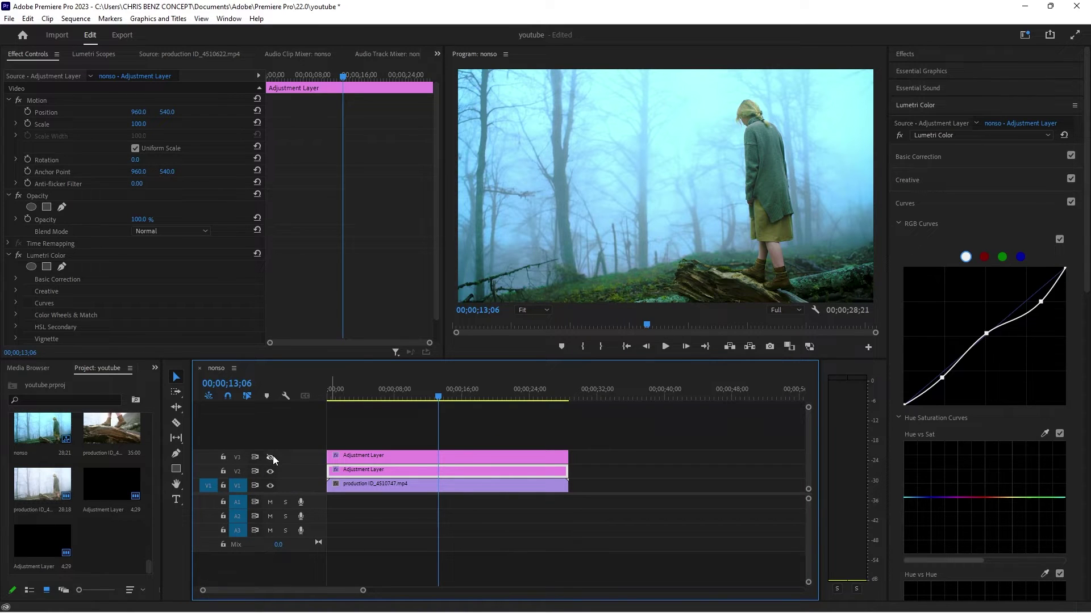
click(348, 456)
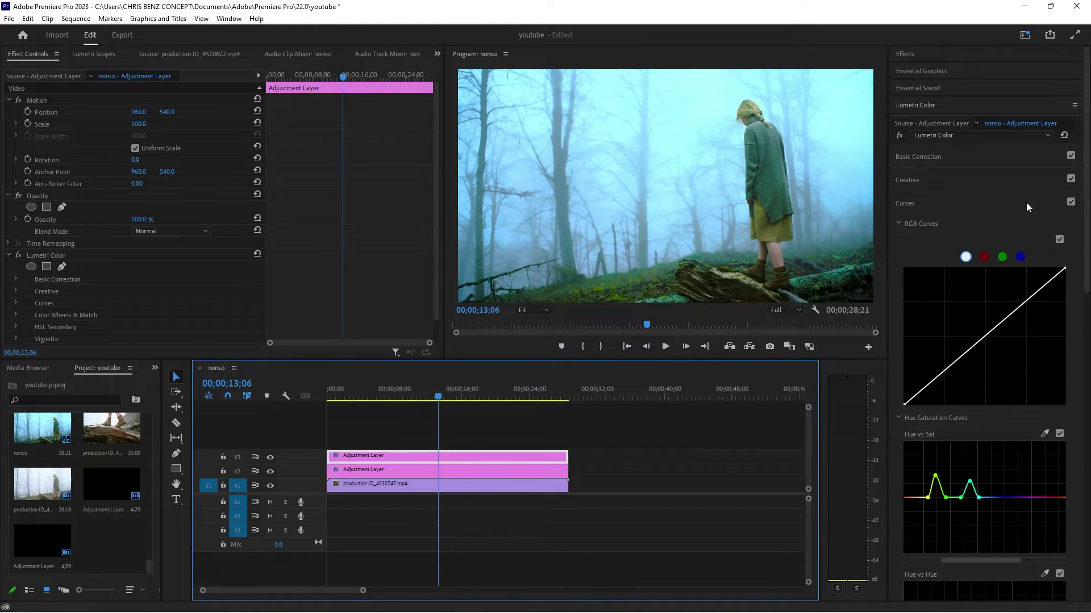
Step: Key the leg's skin tone in HSL Secondary on the V3 adjustment layer, adding a second skin sample to the selection
drag(1086, 213, 1087, 499)
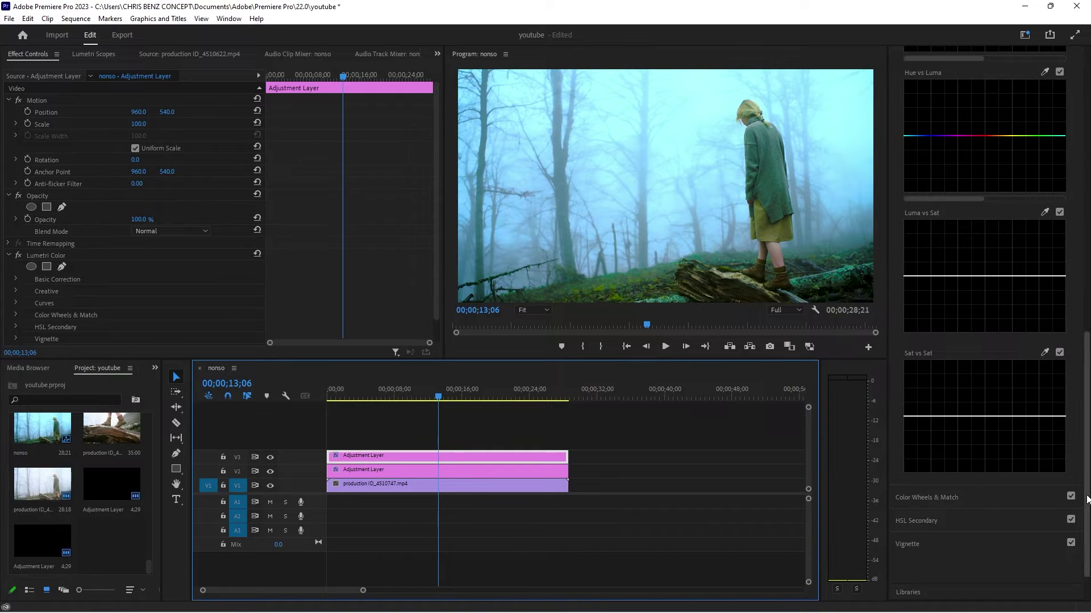
click(959, 522)
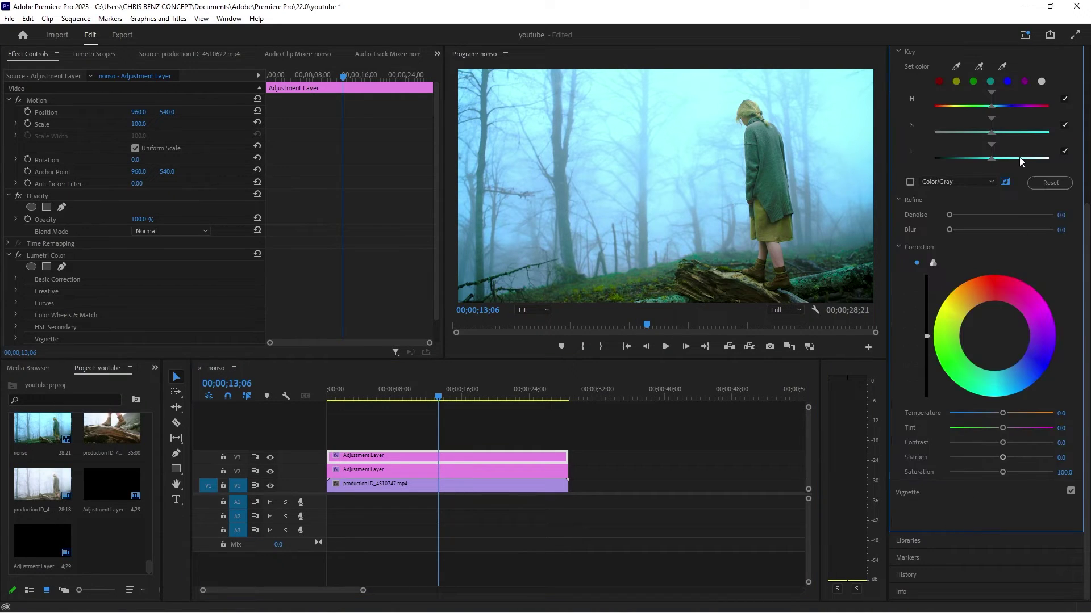
drag(1085, 187, 1084, 145)
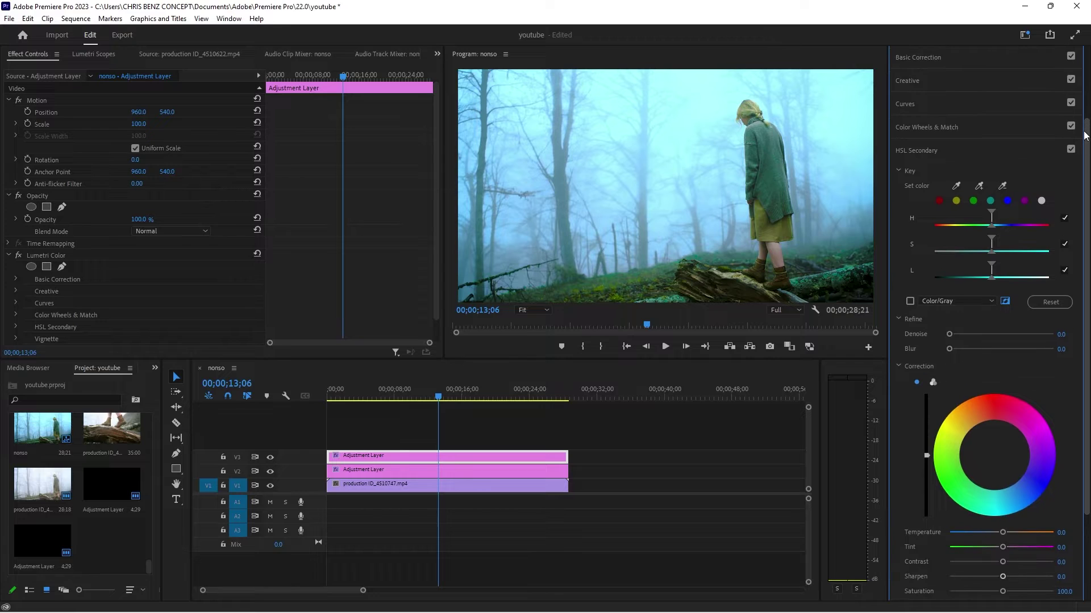
click(957, 188)
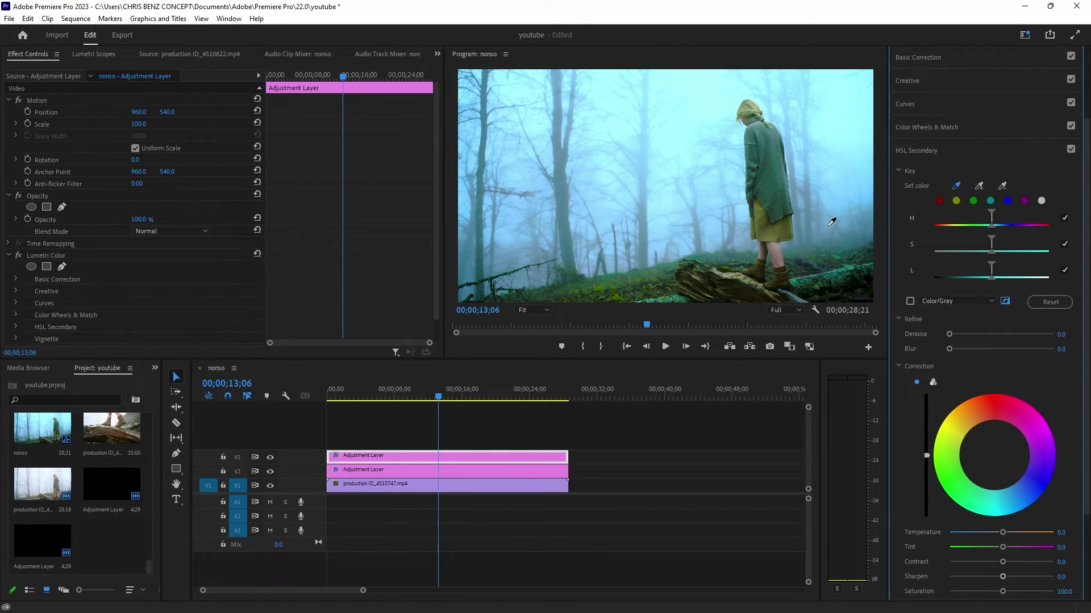
click(778, 245)
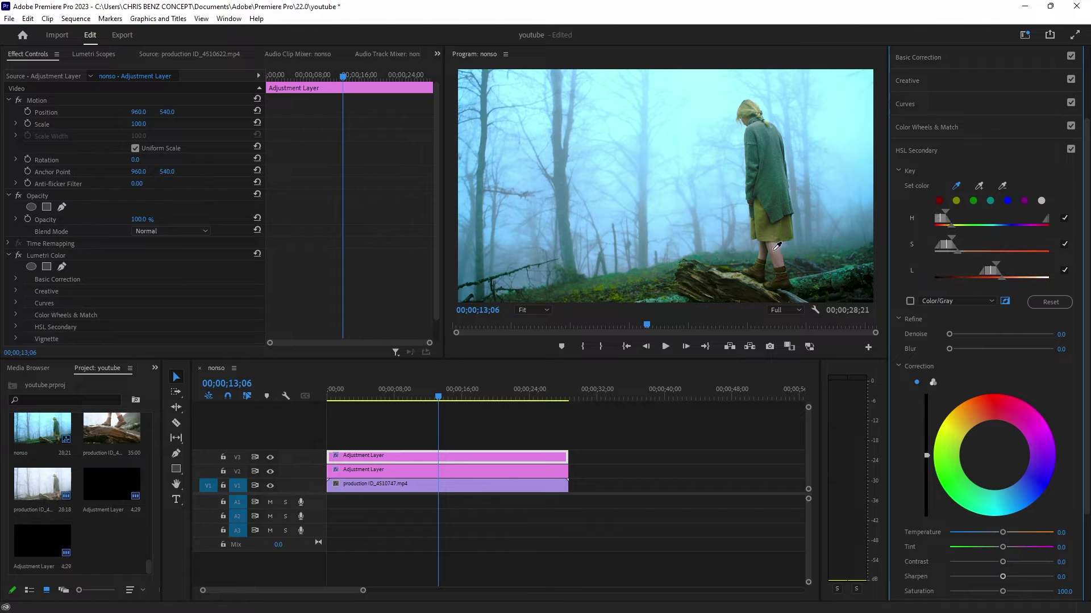
drag(780, 253, 780, 265)
click(978, 187)
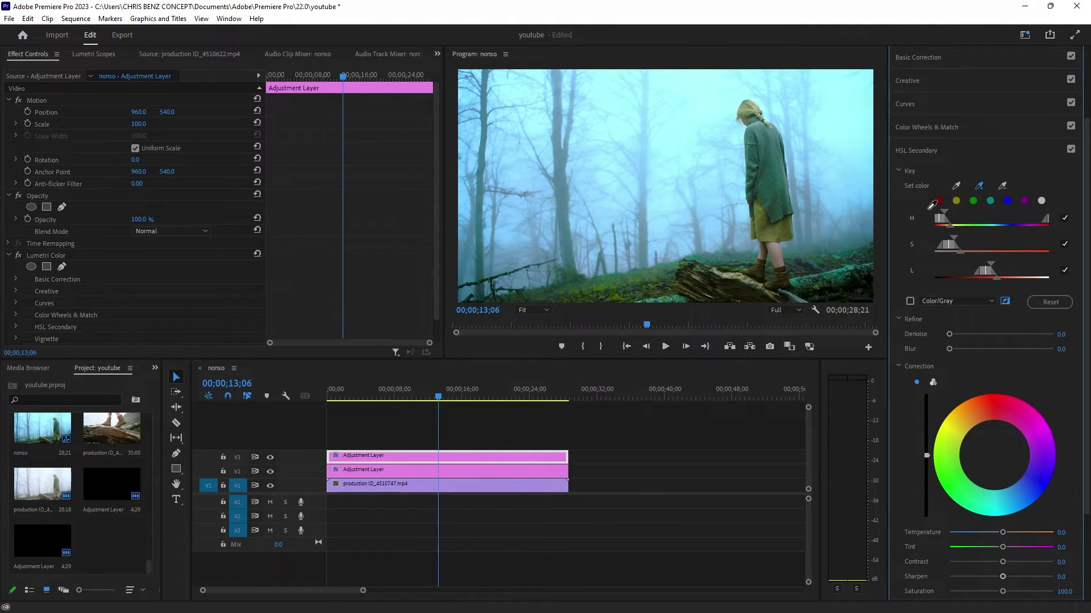
click(763, 251)
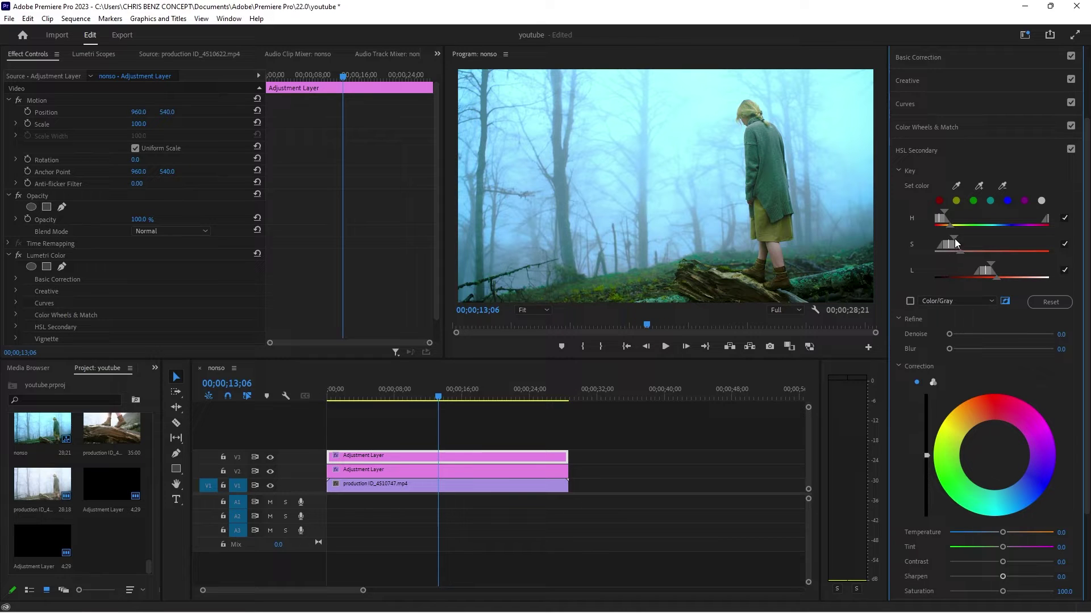
Step: Refine the leg skin key against the Color/Gray mask by widening the hue, saturation and luma ranges, with Denoise 36.4 and Blur 7.8
click(910, 302)
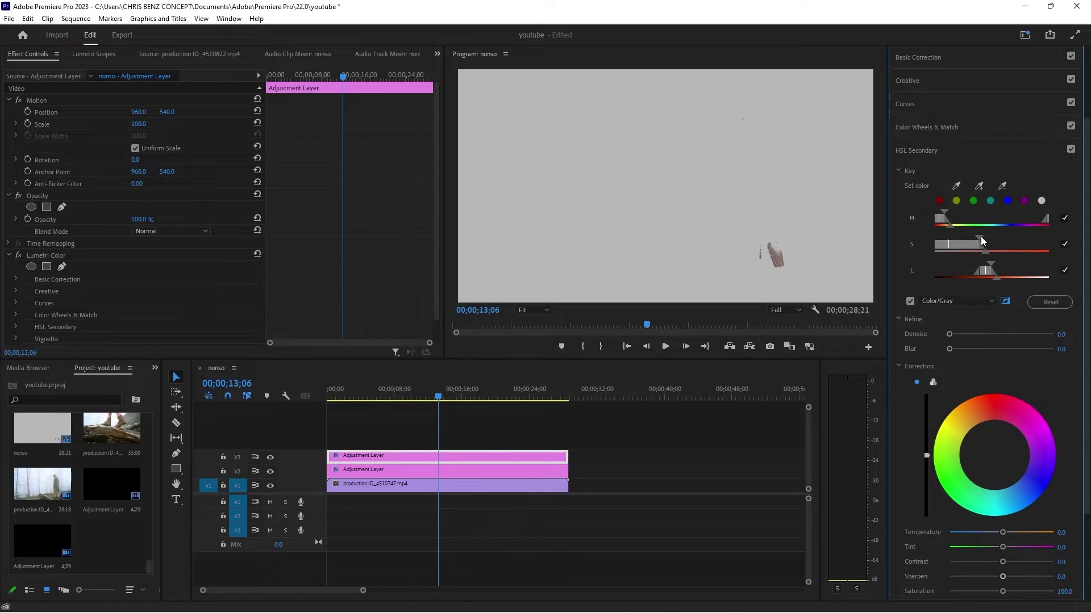
mouse_move(993, 263)
mouse_down()
mouse_move(1027, 259)
mouse_move(999, 274)
mouse_move(1008, 274)
mouse_up()
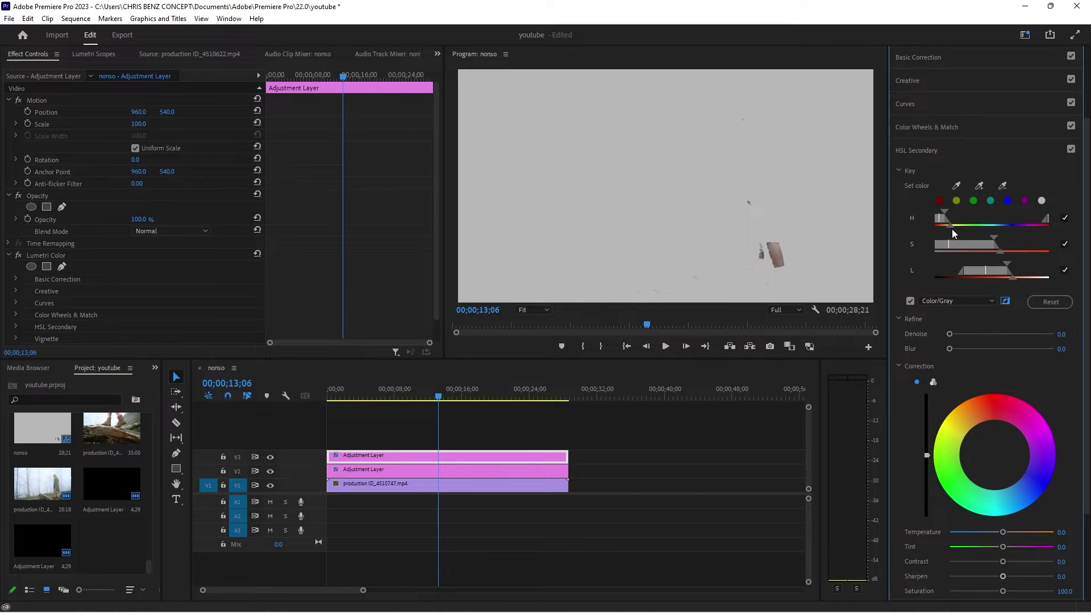
drag(950, 225, 960, 223)
click(979, 335)
drag(979, 348, 988, 344)
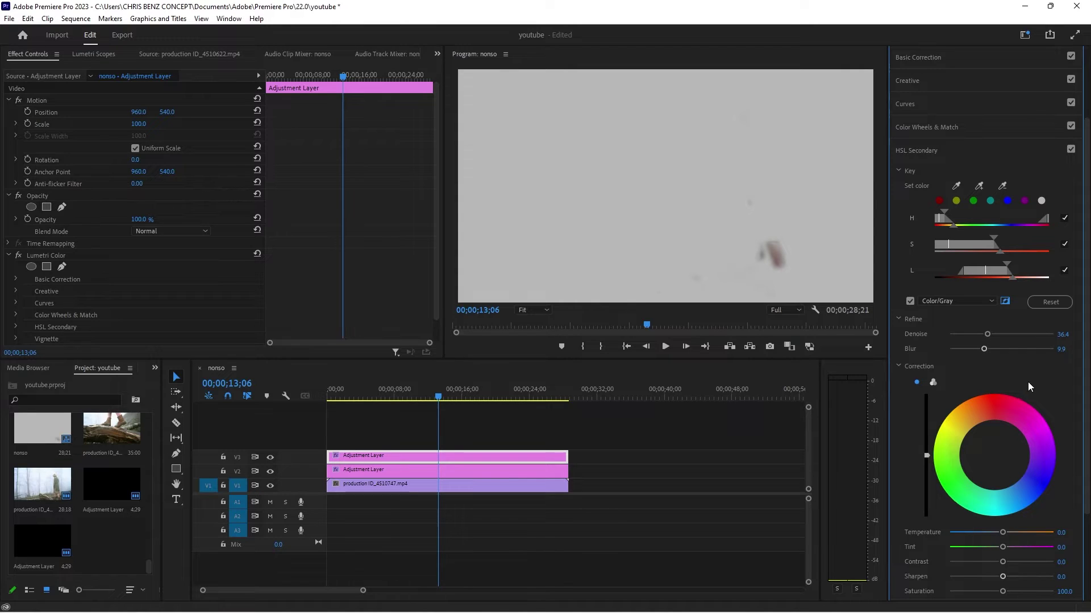
Step: Shift the keyed skin slightly toward orange-red on the correction wheel, hide the mask, and raise Saturation to 120.7
scroll(1028, 381, down, 2)
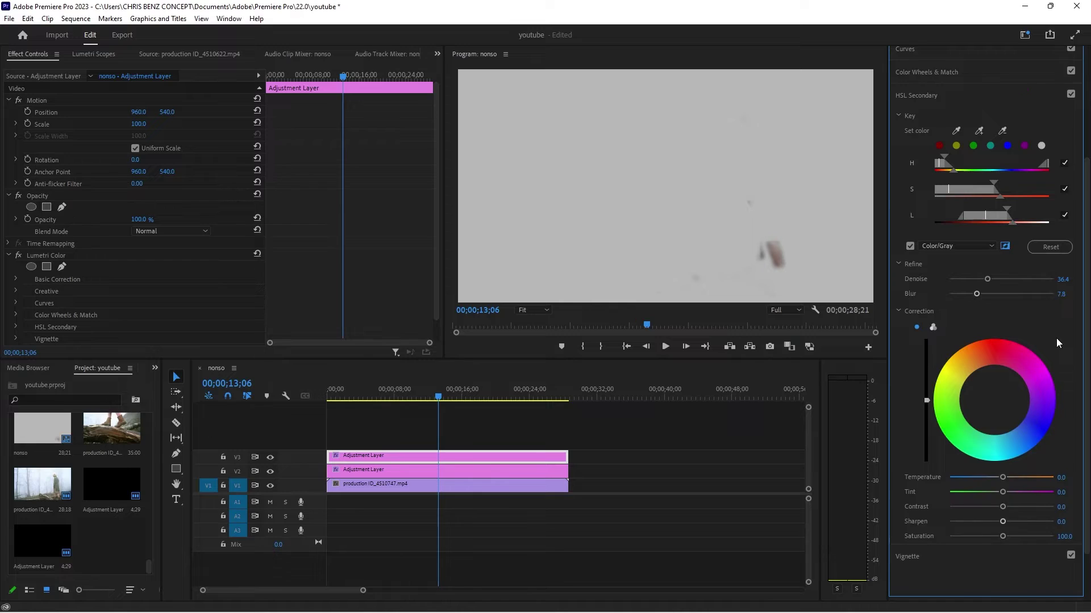
scroll(1056, 339, down, 2)
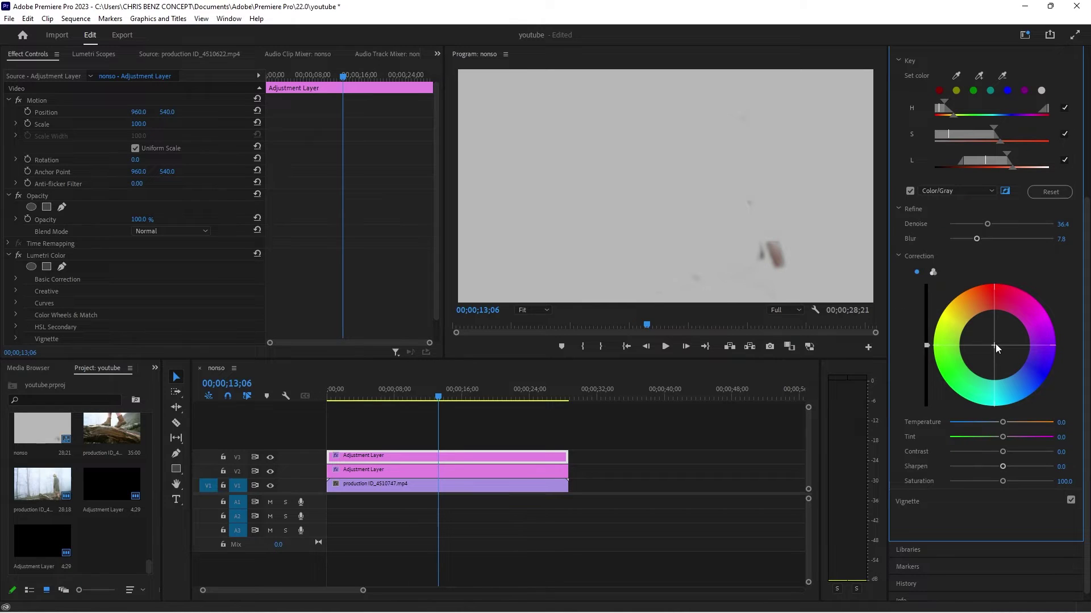
drag(995, 343, 992, 333)
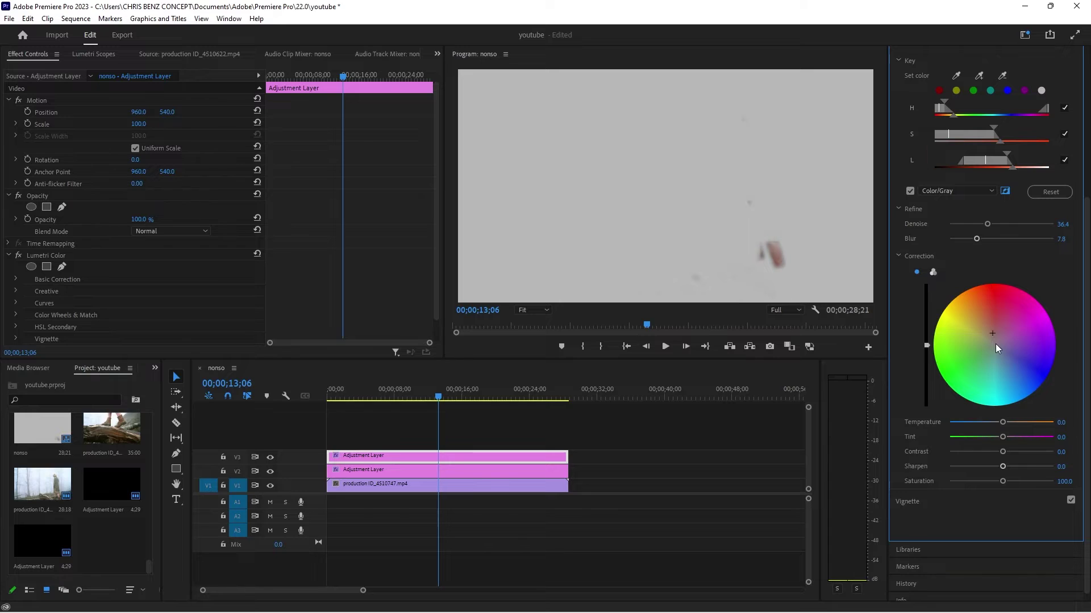
click(911, 191)
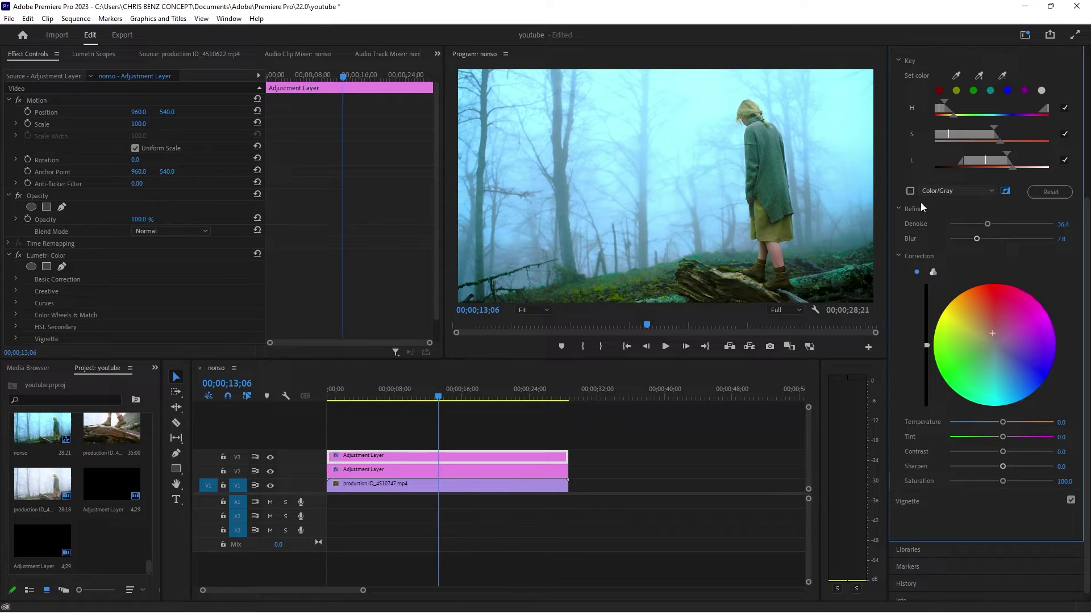
drag(993, 333, 991, 332)
drag(1015, 481, 1012, 483)
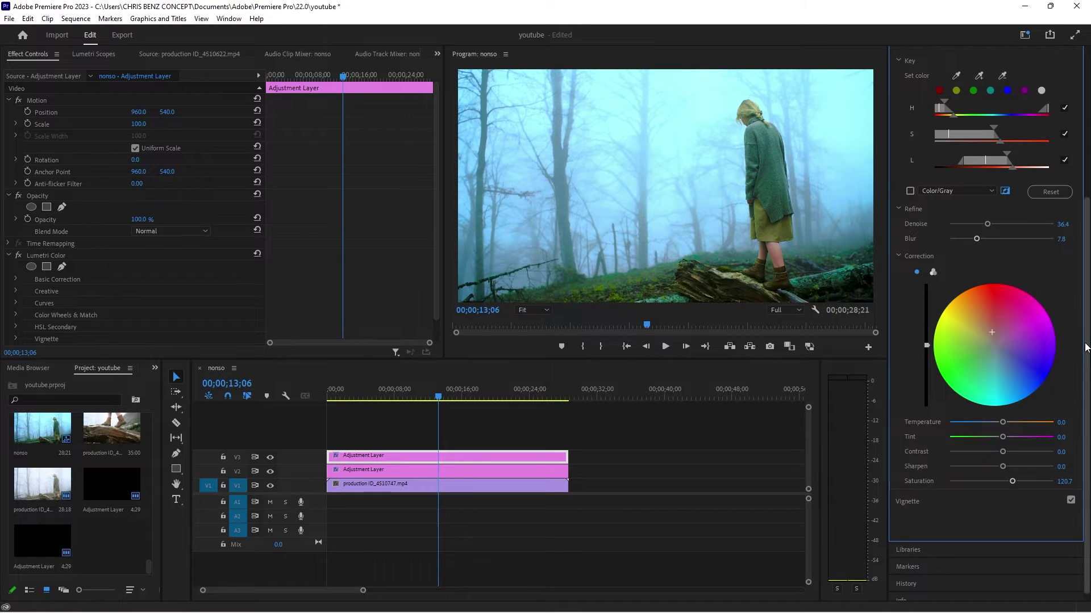
Step: Switch HSL Secondary off and on repeatedly to compare the leg with and without the skin correction
scroll(1079, 339, up, 2)
scroll(1079, 339, up, 2)
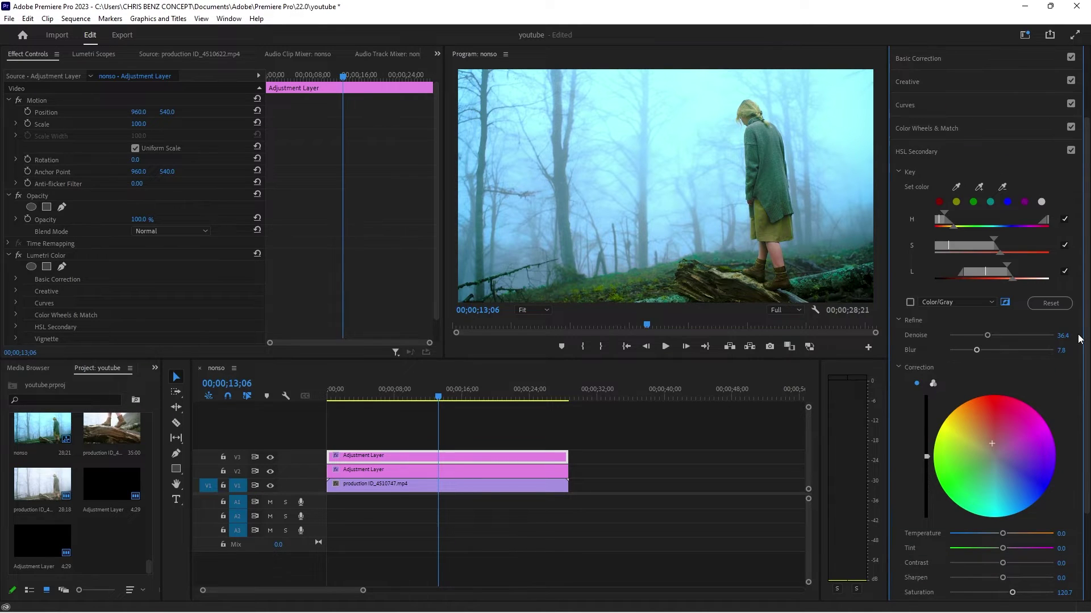
click(1070, 151)
click(1071, 151)
click(1071, 151)
click(1071, 151)
Step: Raise the skin correction's brightness slightly and lower its saturation a touch
drag(926, 458, 927, 450)
mouse_move(1012, 593)
mouse_down()
mouse_move(1007, 601)
mouse_move(1011, 592)
mouse_up()
Step: Add another Lumetri Color effect to the V3 adjustment layer and key the face's skin tone in its HSL Secondary at 00;00;27;08
scroll(1034, 170, up, 3)
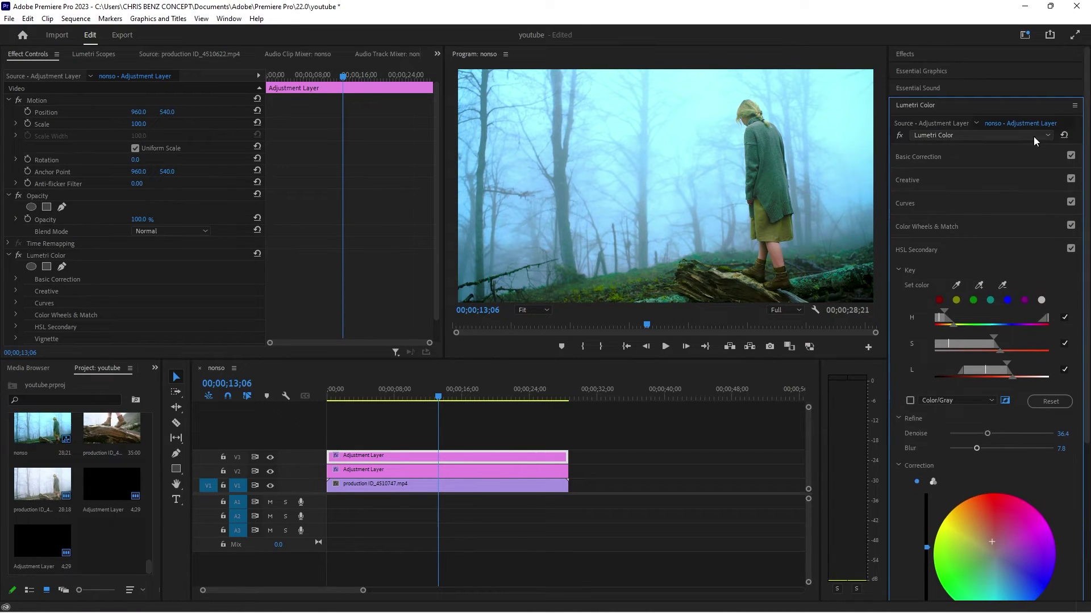
click(1007, 137)
click(976, 159)
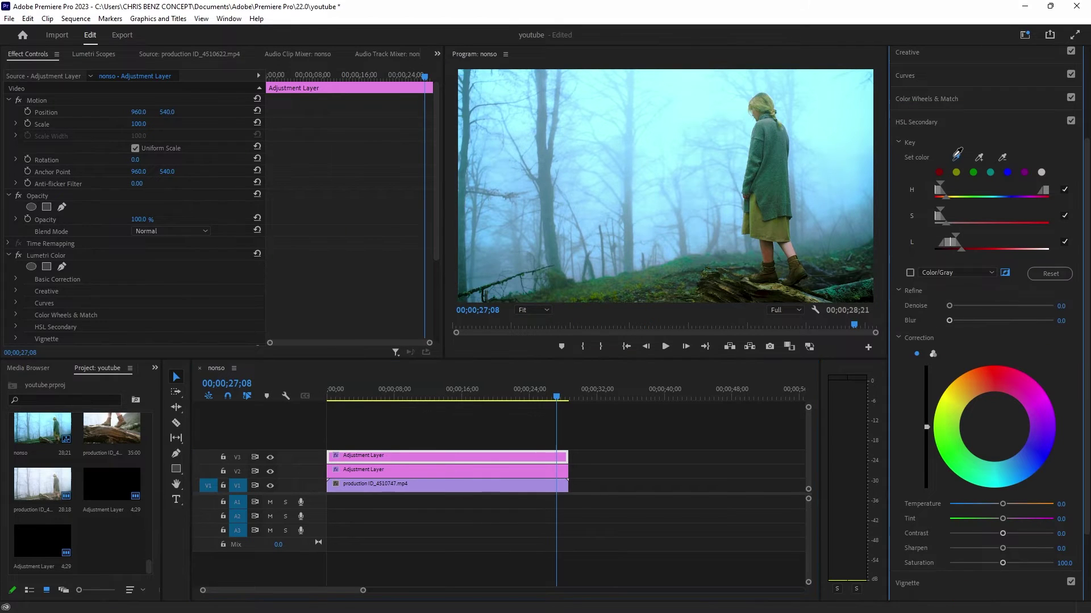
click(957, 153)
click(760, 111)
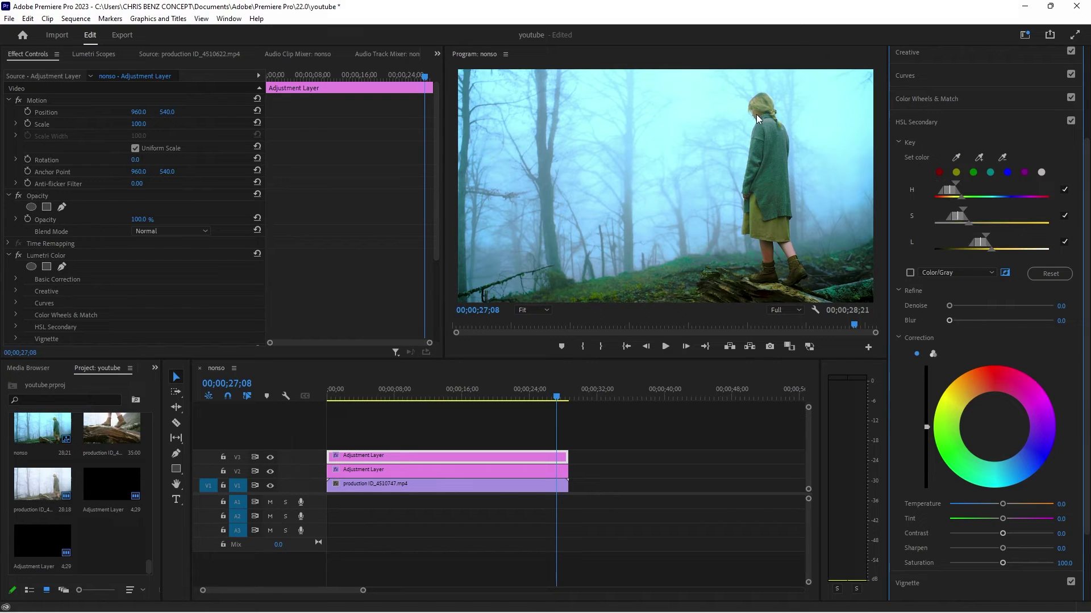
Step: Refine the face key against the Color/Gray mask by adjusting the HSL ranges, and set Denoise to 23.4 and Blur to 8.3
click(911, 273)
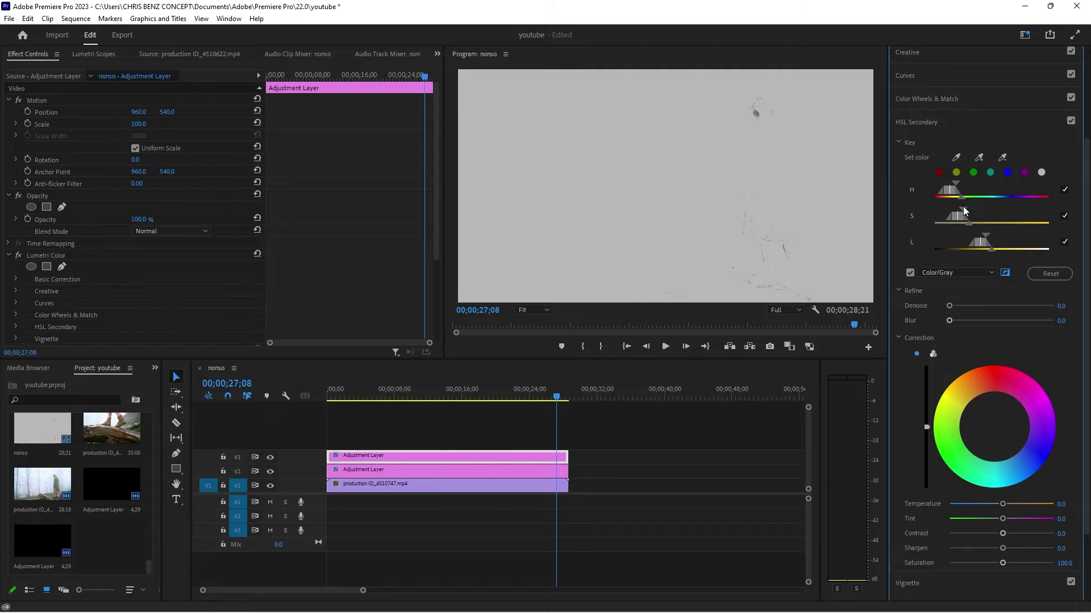
mouse_move(989, 234)
mouse_down()
mouse_move(1010, 231)
mouse_move(988, 236)
mouse_up()
click(912, 272)
click(912, 272)
click(973, 305)
click(977, 321)
Step: Shift the keyed face slightly toward orange-red with the mask hidden, and compare the result with HSL Secondary off and on
drag(994, 423, 992, 421)
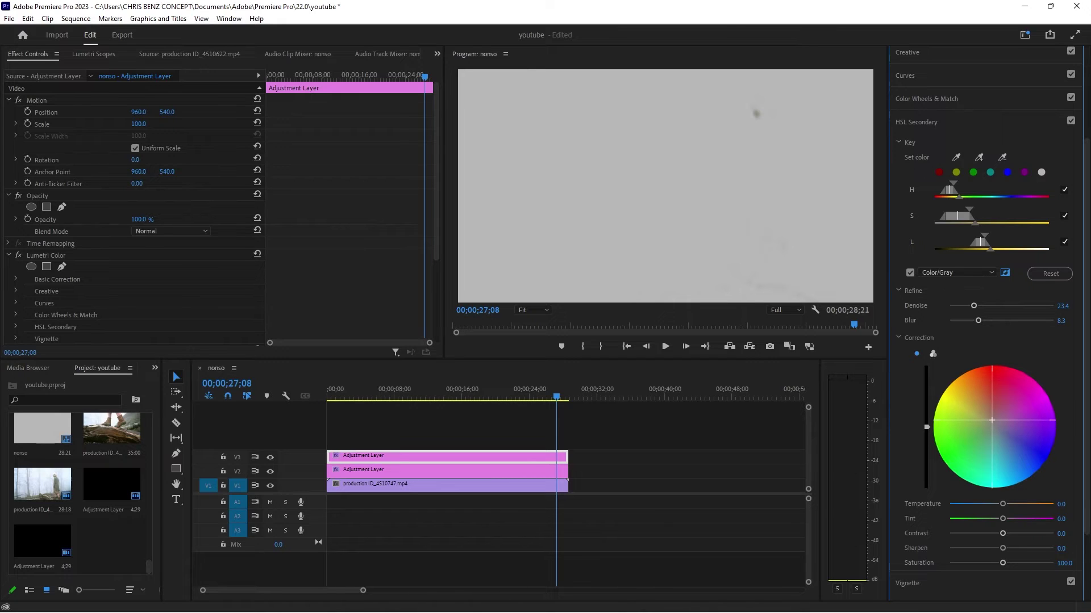
click(909, 273)
click(990, 418)
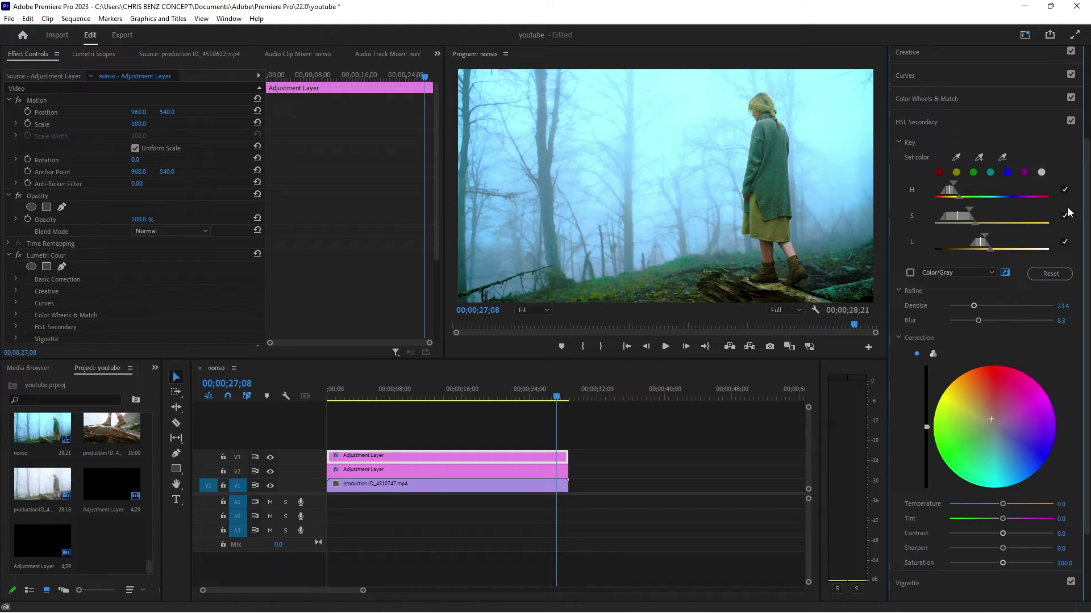
click(1071, 121)
click(1071, 122)
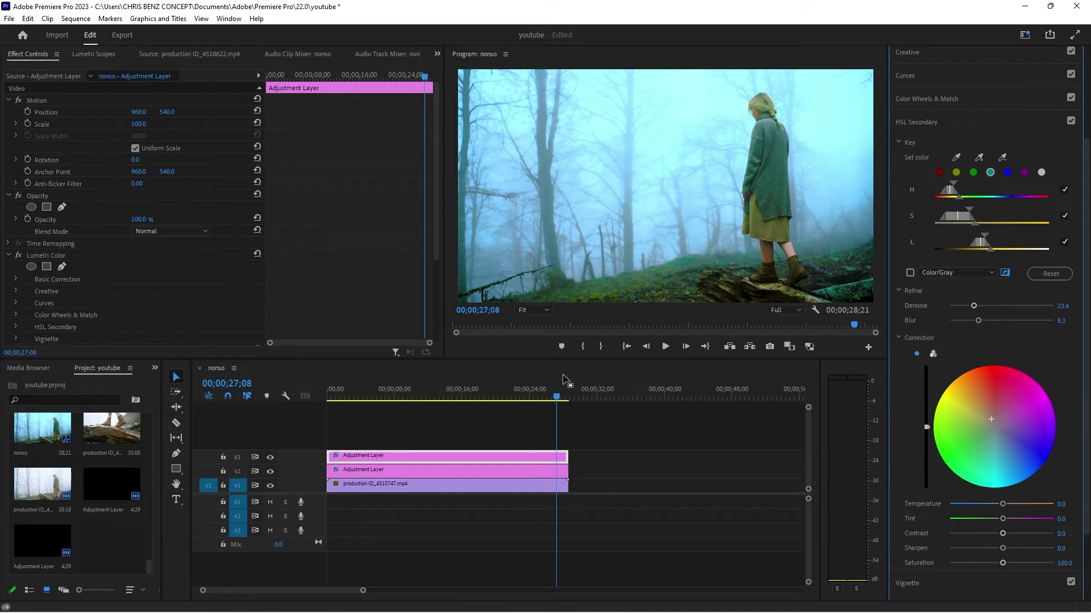
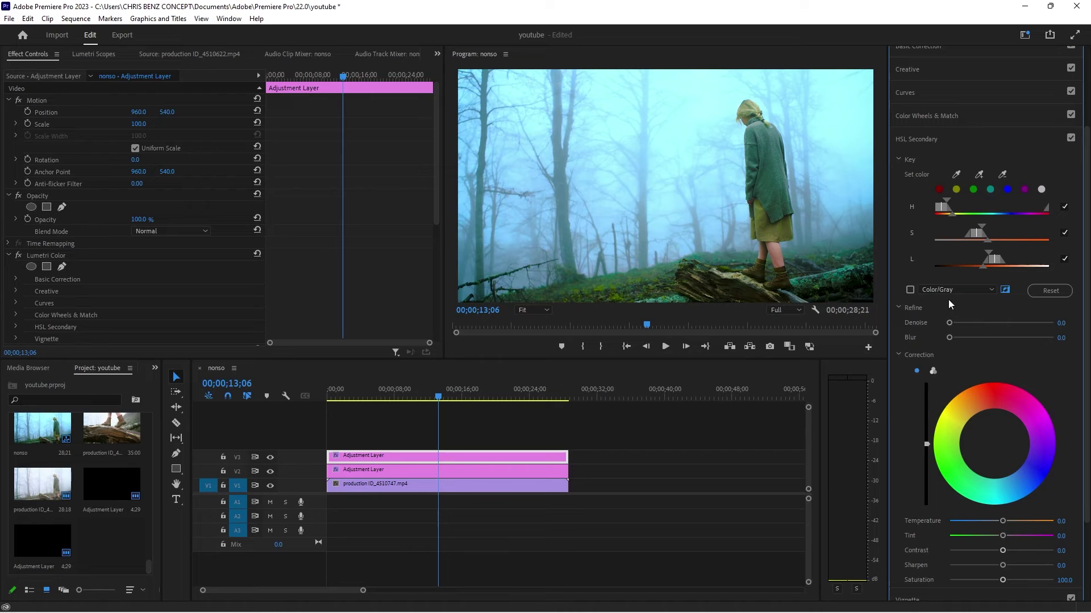
Step: Widen the skin key's saturation and lightness ranges against the Color/Gray mask, and set Denoise to 35.9 and Blur to 6.2
click(910, 290)
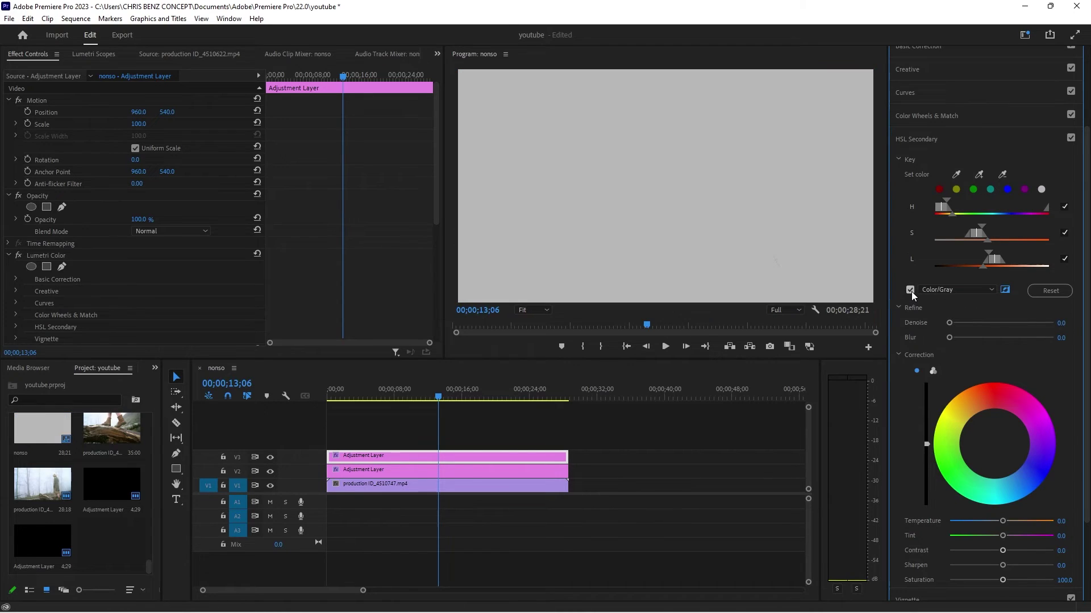
mouse_move(987, 234)
mouse_down()
mouse_move(1001, 223)
mouse_move(969, 256)
mouse_move(925, 267)
mouse_move(963, 253)
mouse_up()
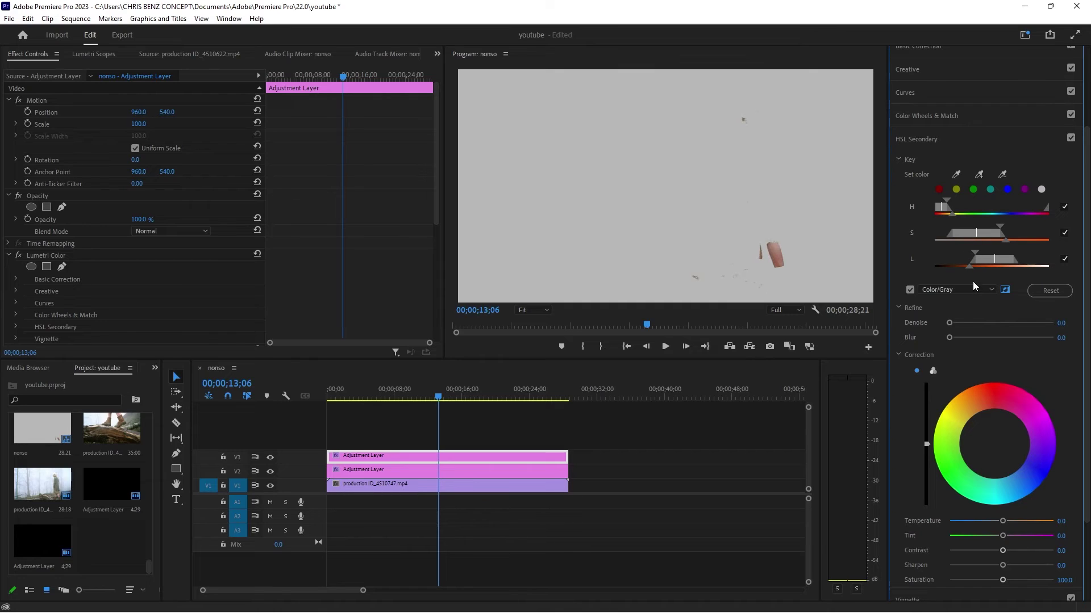
drag(969, 338, 974, 337)
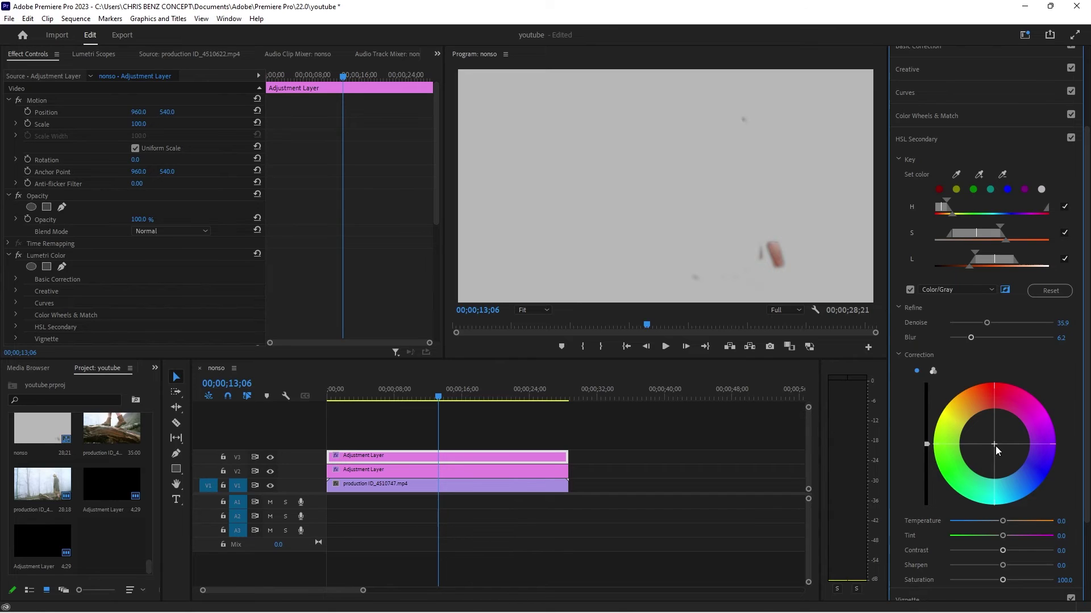
Step: Invert the skin key, shift the rest of the image slightly toward cyan-blue, and hide the Color/Gray mask
click(1005, 290)
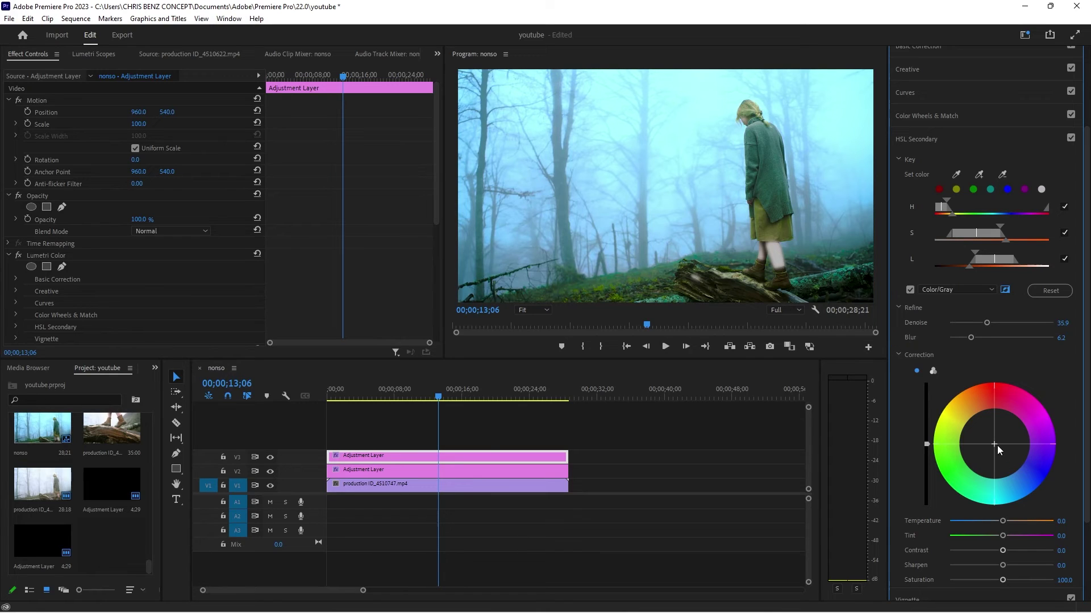
drag(994, 444, 1001, 454)
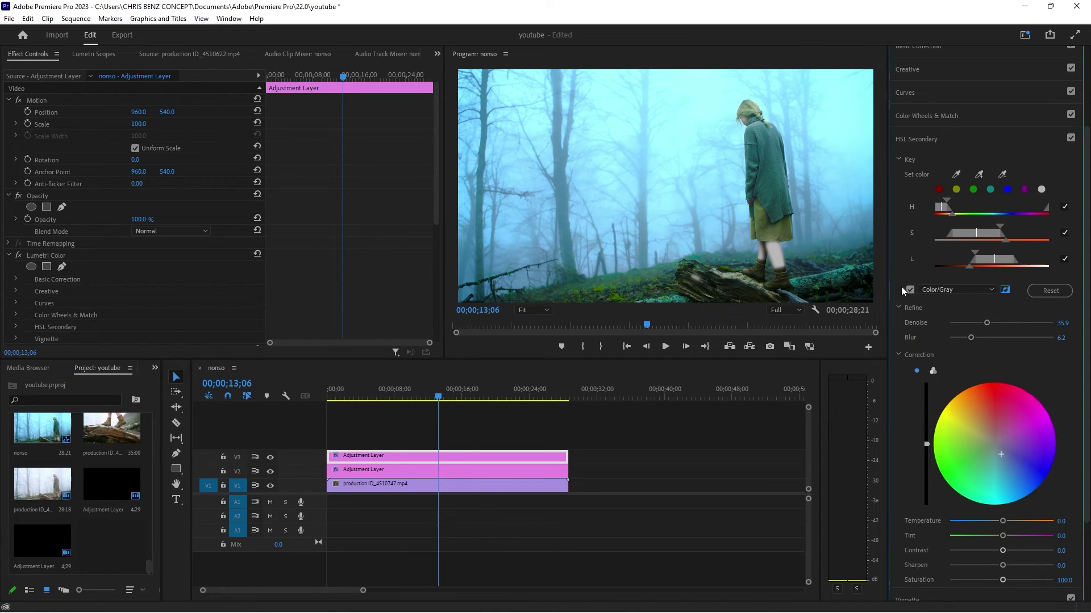
scroll(1058, 363, down, 2)
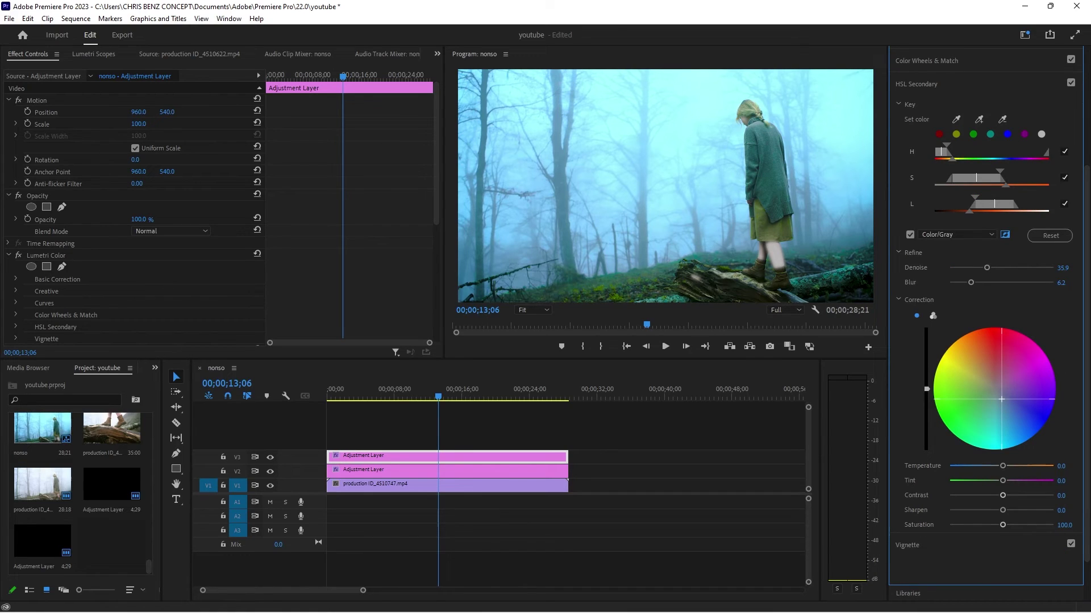
click(911, 235)
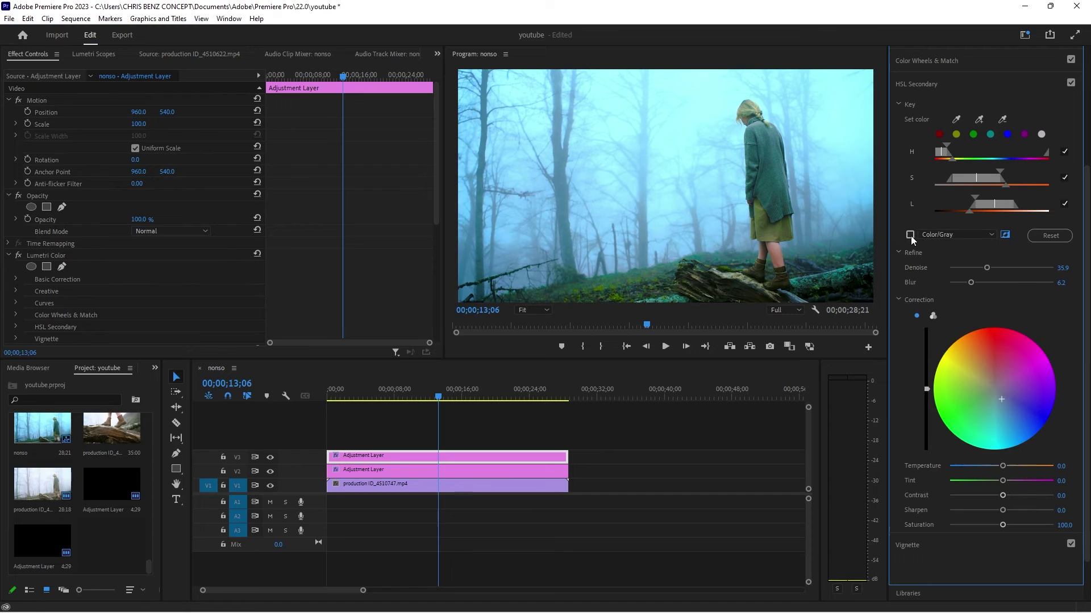
Step: Raise the contrast moderately and the sharpening and saturation slightly in the HSL Secondary correction
click(1026, 494)
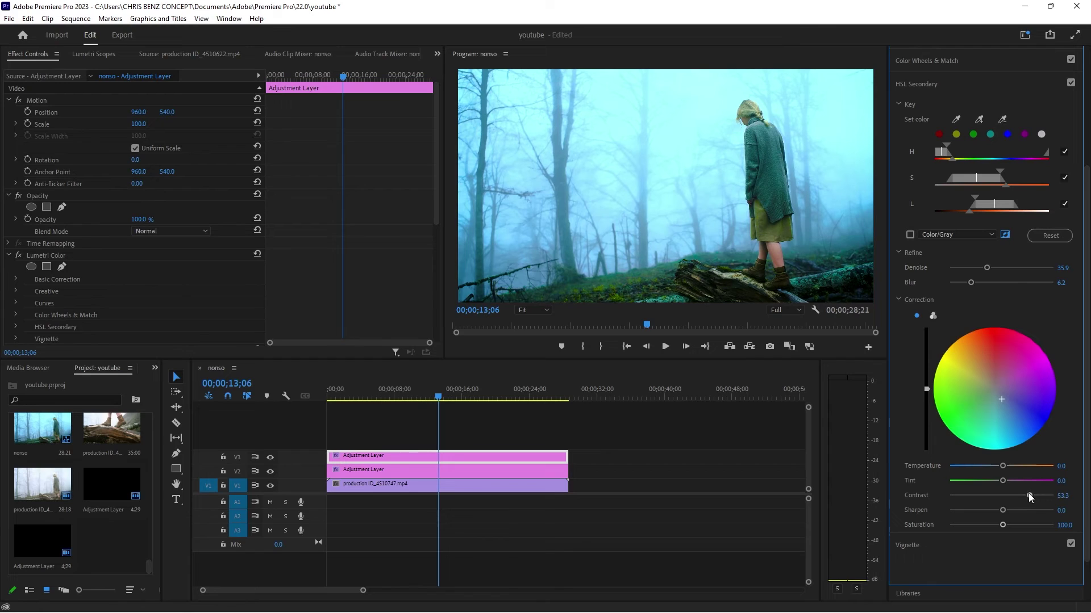
drag(1027, 494, 1022, 495)
click(1012, 510)
drag(1012, 510, 1010, 513)
click(1010, 524)
scroll(1086, 208, up, 3)
scroll(1086, 208, up, 1)
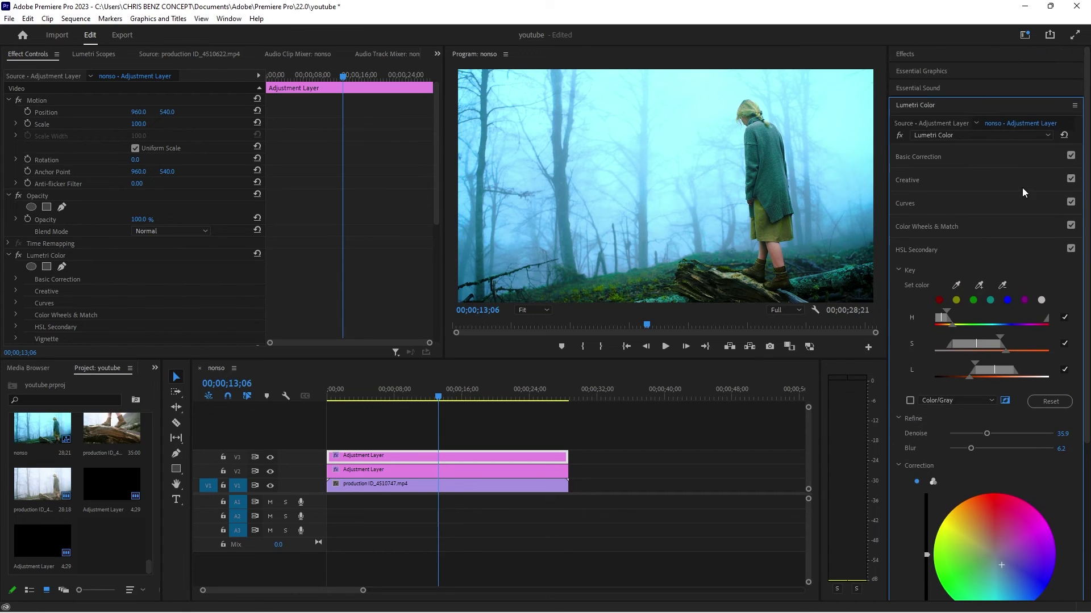
Step: Compare the image with the V3 adjustment layer off and on, and check the grade around 00;00;13;20
click(271, 457)
click(271, 458)
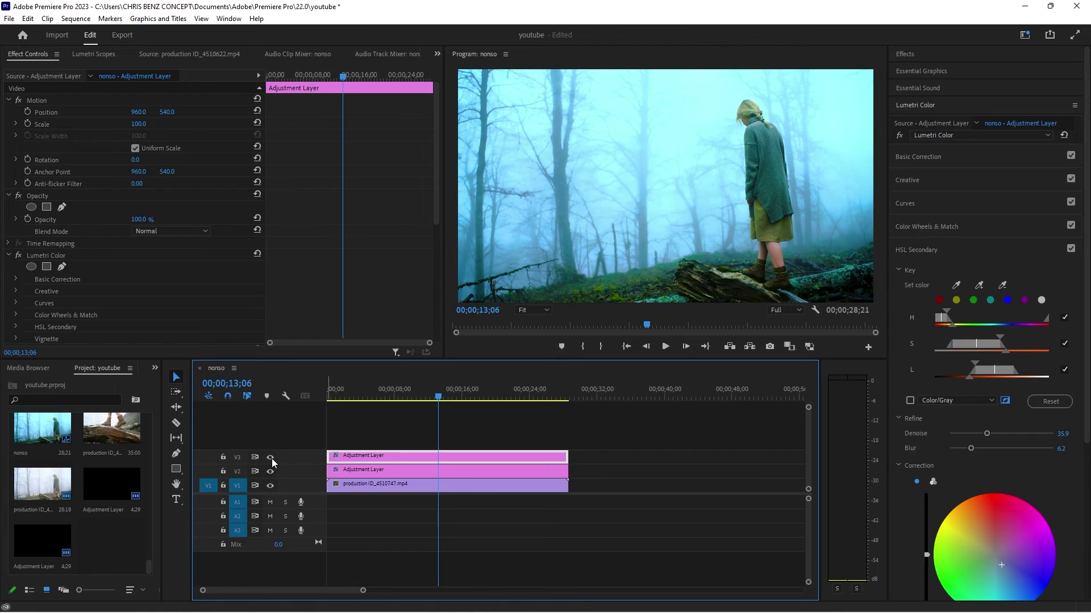
click(271, 458)
drag(397, 397, 442, 419)
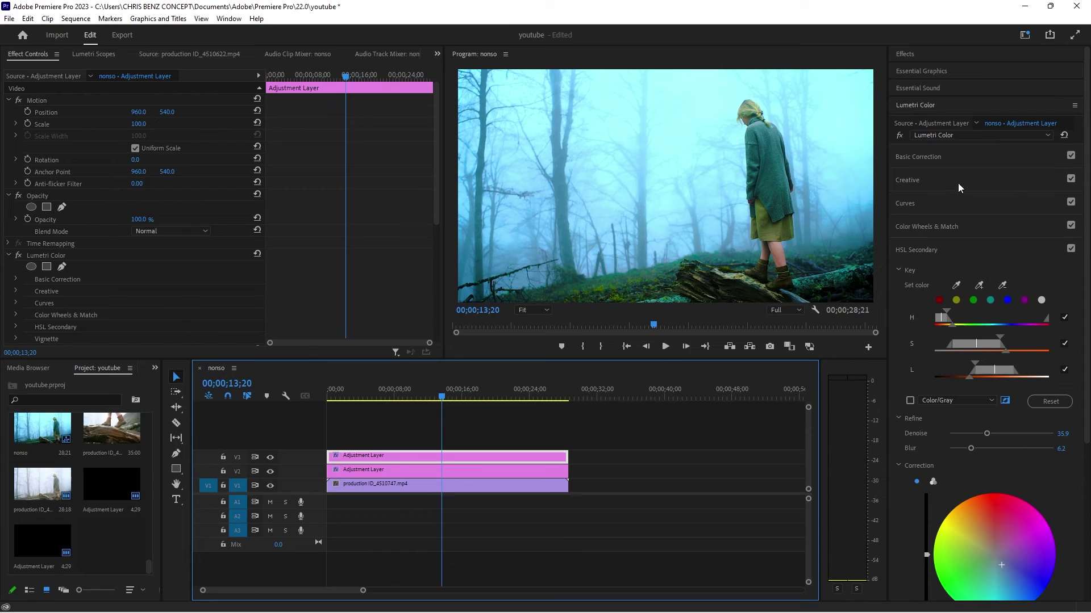
Step: Set Faded Film to 66.3 in the V3 adjustment layer's Creative settings
click(940, 151)
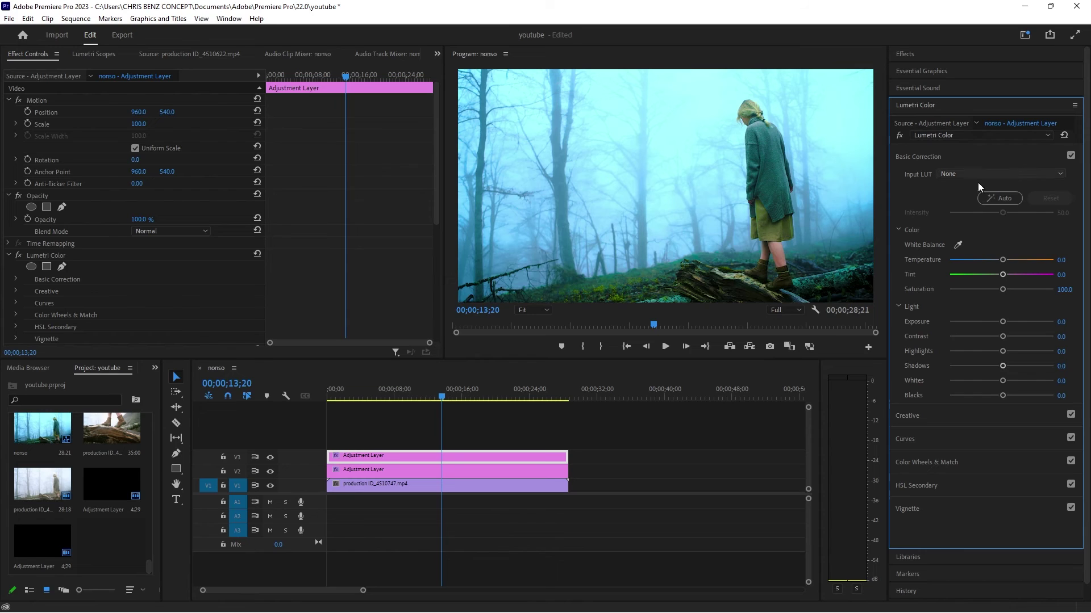
click(942, 410)
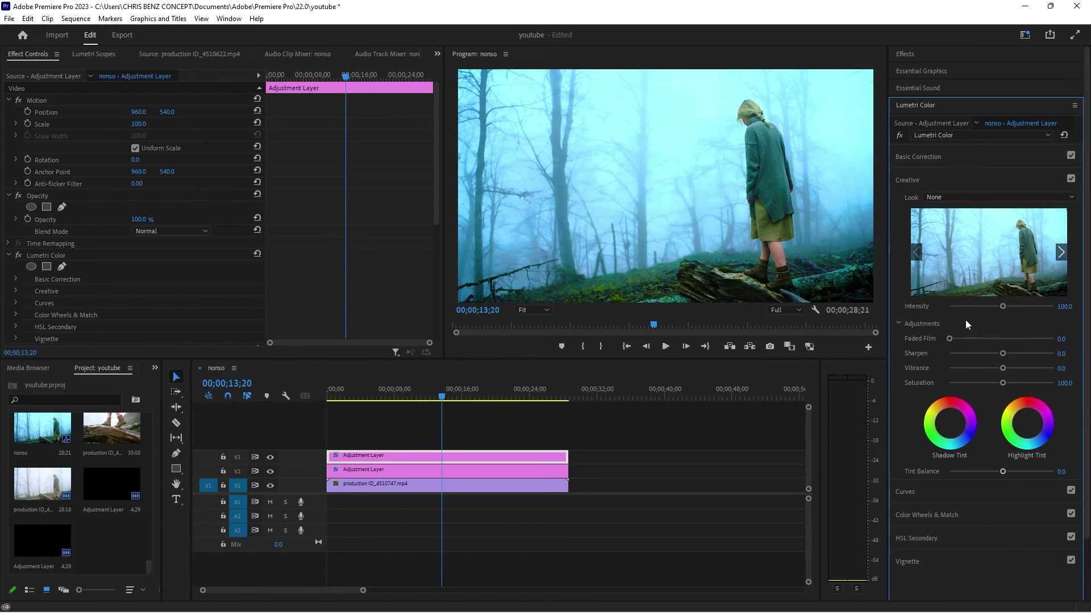
drag(971, 339, 1024, 327)
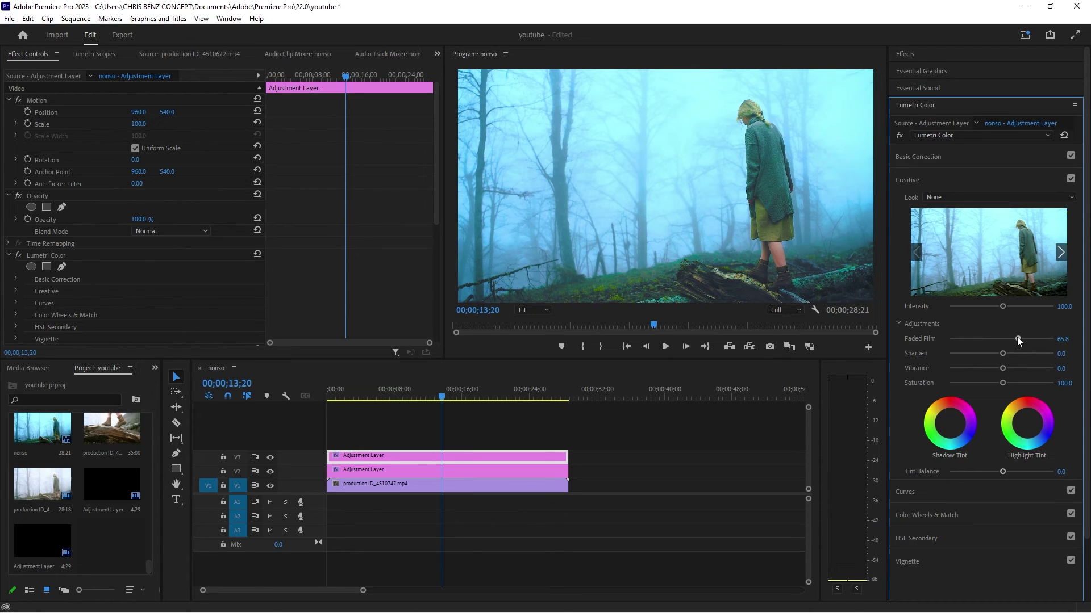
drag(1018, 339, 1017, 338)
Step: Review the grade along the clip and hide the V2 and V3 adjustment layers at 00;00;14;28 to view the original footage
click(450, 391)
click(496, 390)
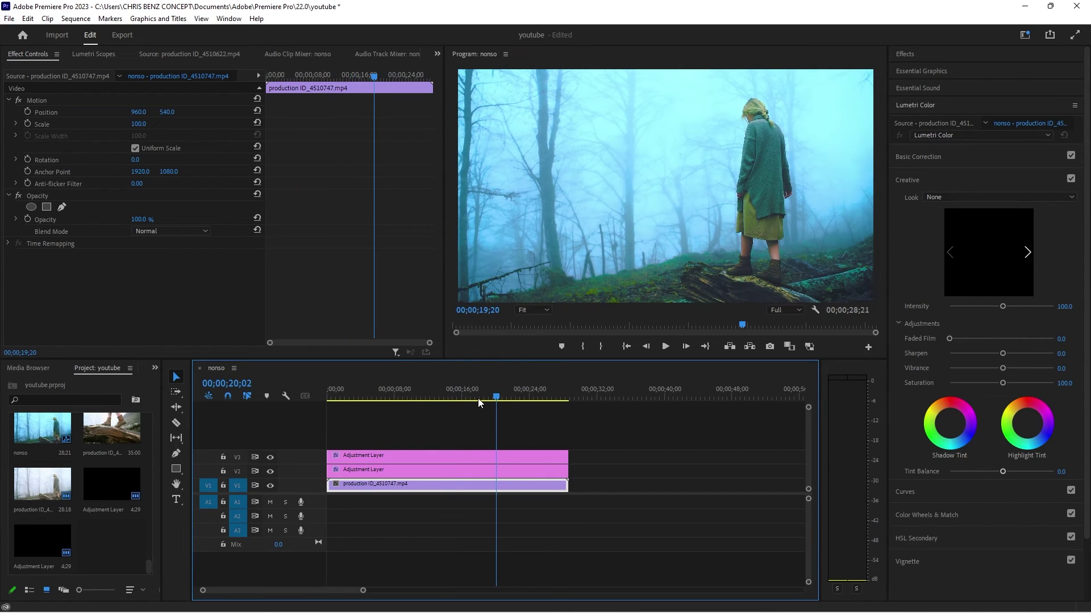
drag(479, 398, 453, 397)
click(270, 471)
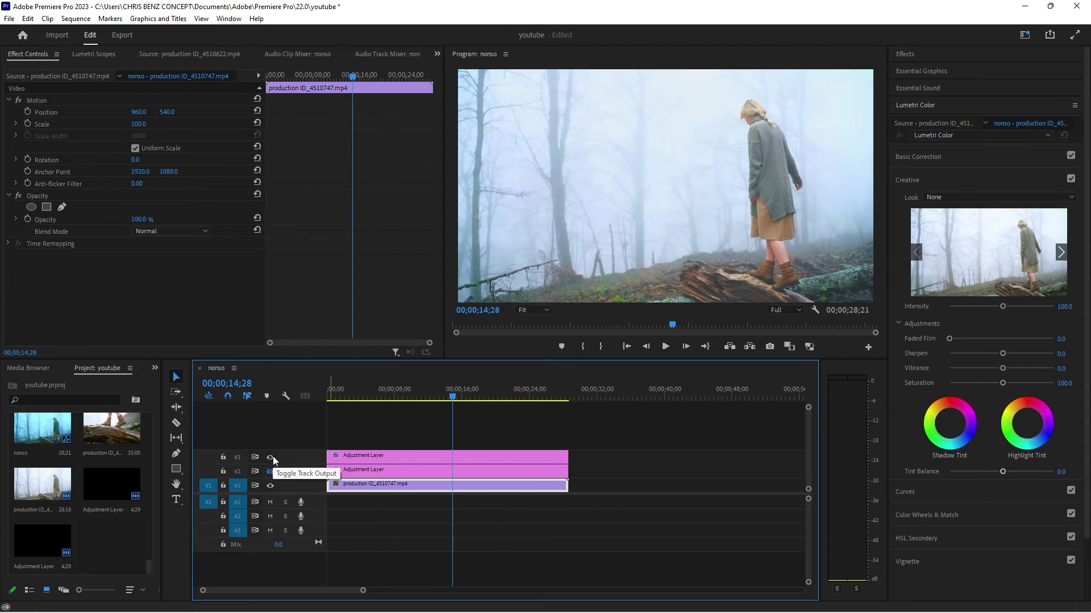
click(271, 457)
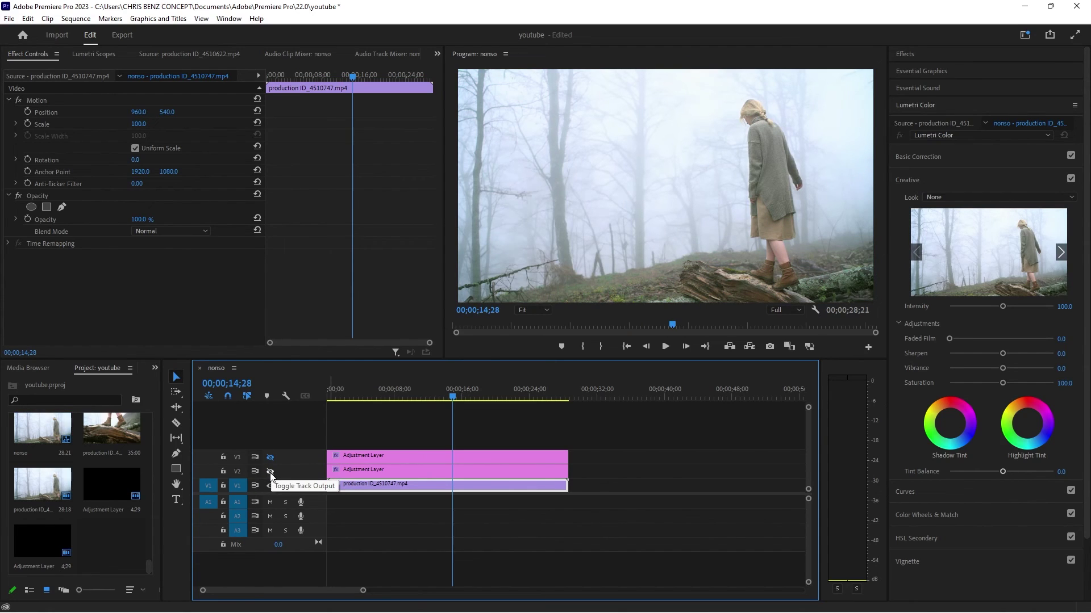
Step: Show the V2 adjustment layer again to view its grade alone, and select the V3 adjustment layer
click(351, 476)
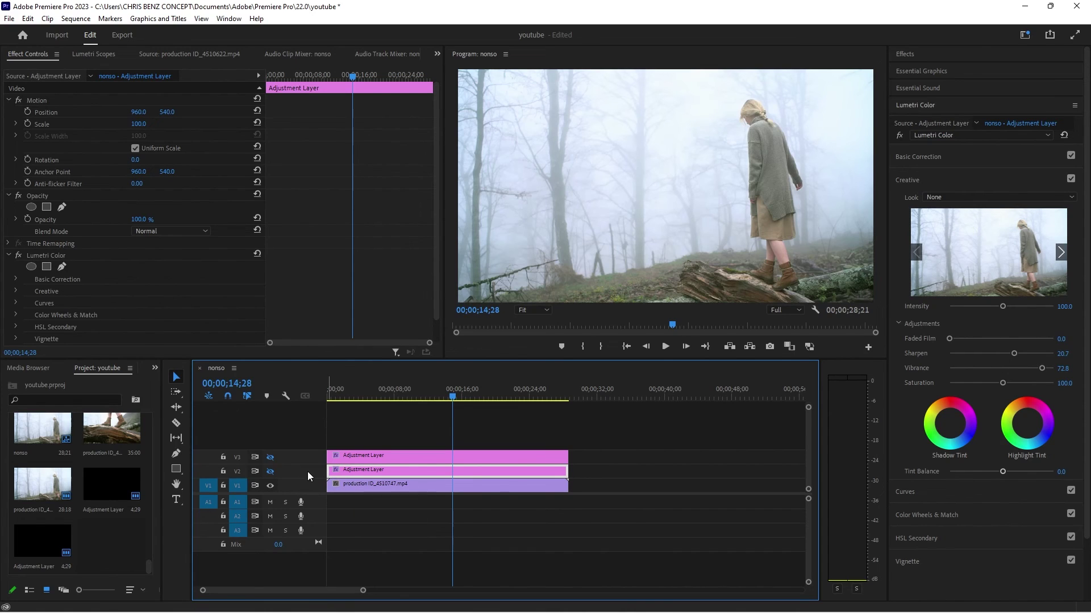
click(269, 472)
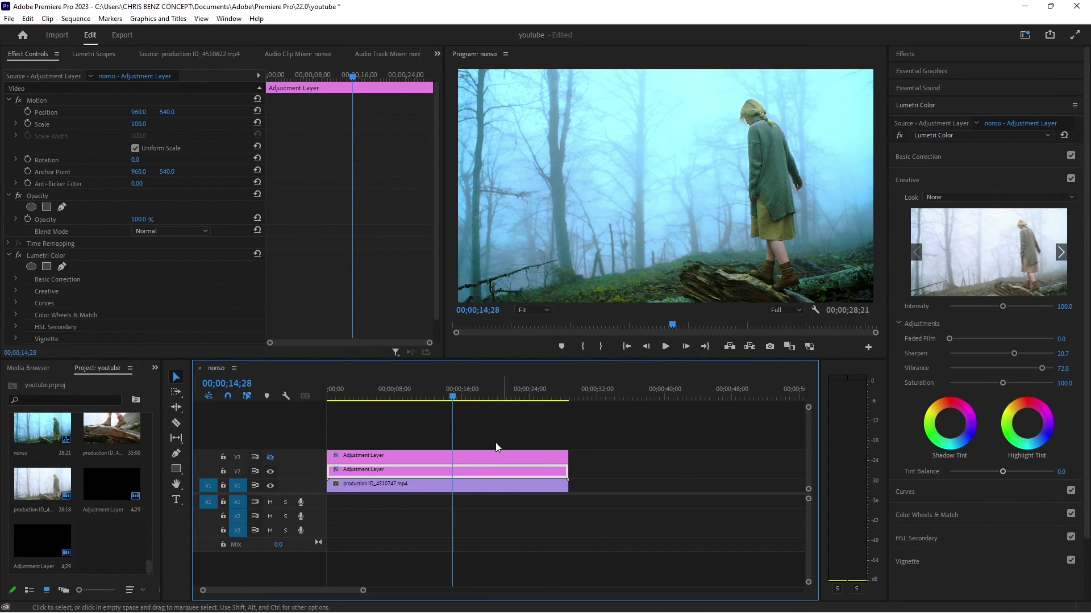
click(458, 456)
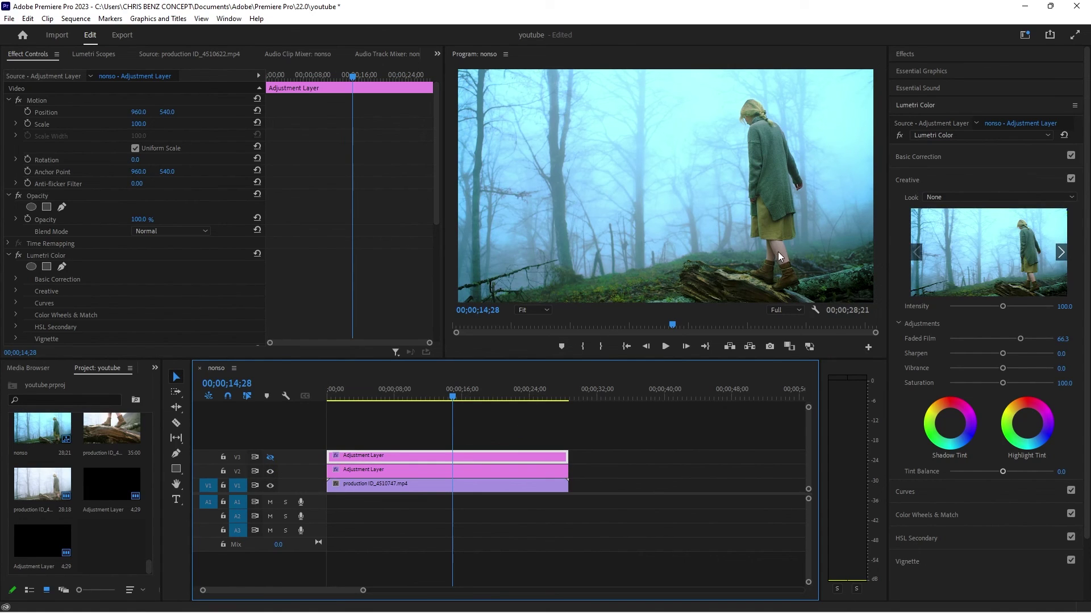